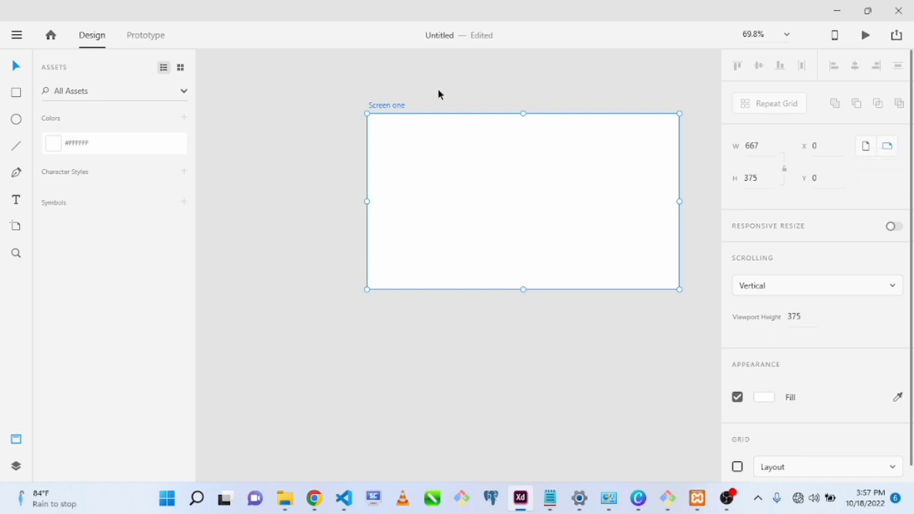
- Switch the Screen one artboard to portrait orientation
click(311, 95)
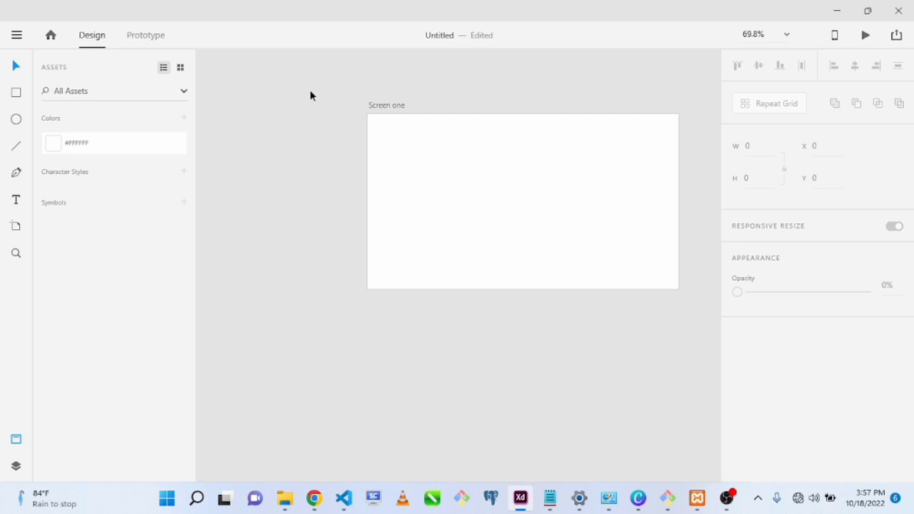
click(376, 104)
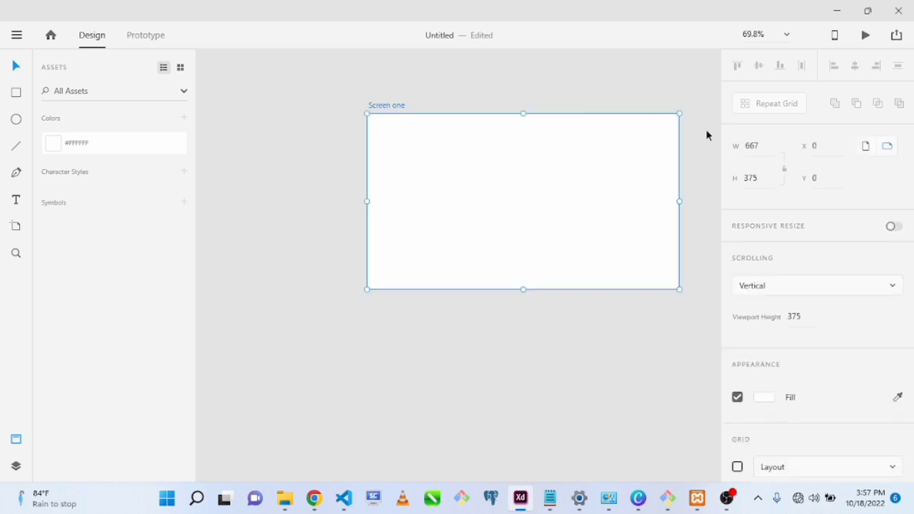
click(863, 146)
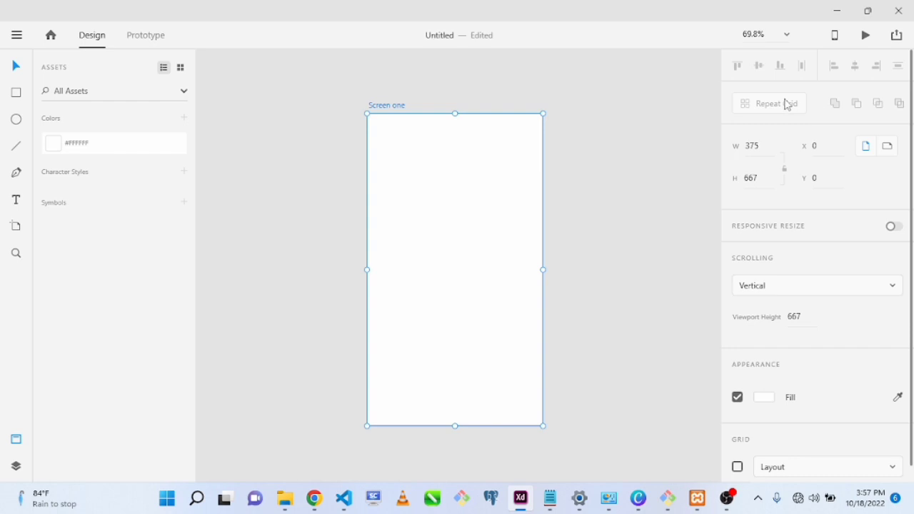
- Draw two overlapping rectangles in the upper half of Screen one, the second about 132 by 75, and unite them with the Add operation
click(16, 94)
drag(402, 187, 486, 229)
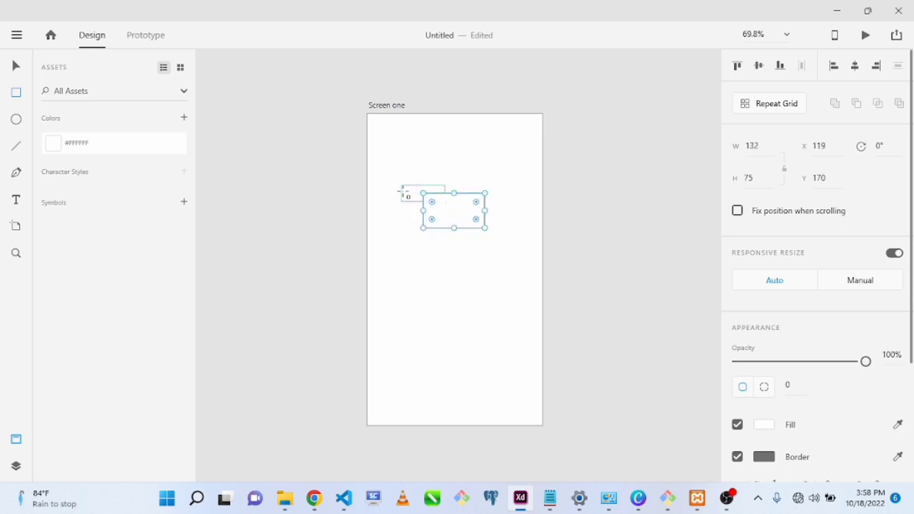
click(12, 68)
shift+click(403, 187)
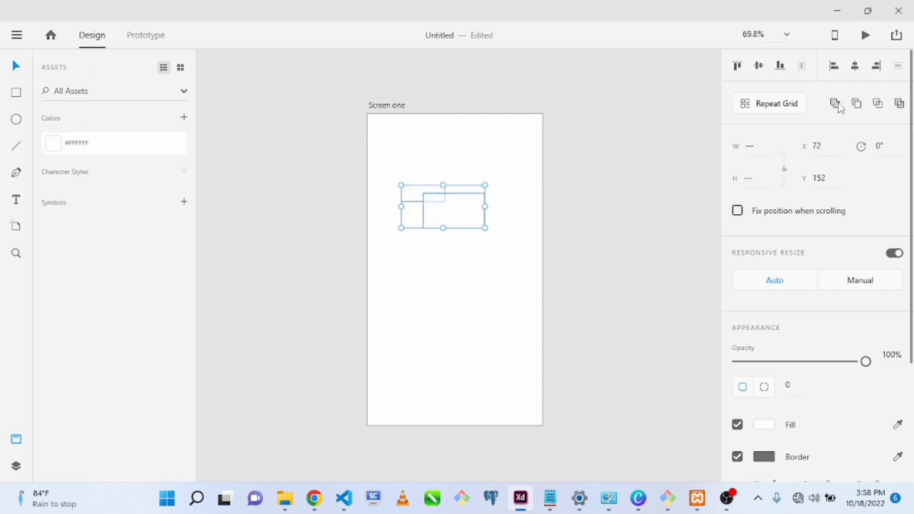
click(834, 104)
- Delete the merged rectangle shape from Screen one
click(466, 293)
click(453, 220)
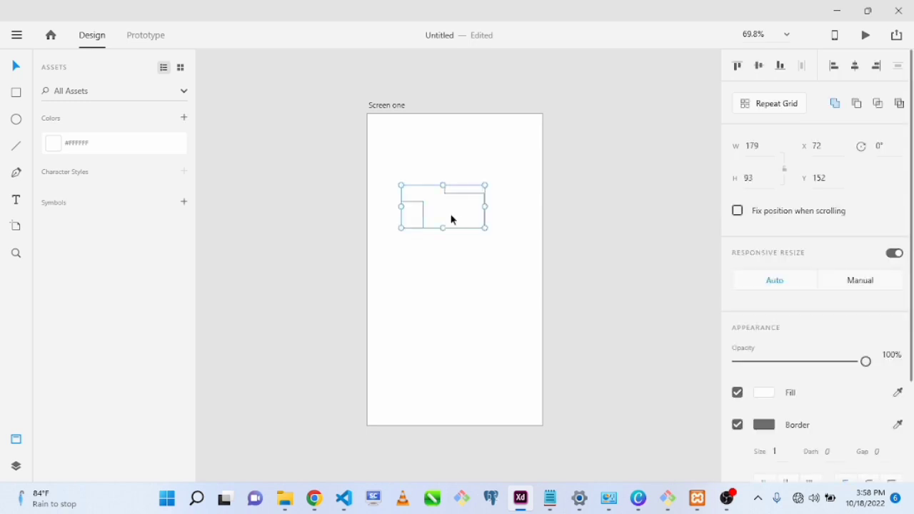
key(Delete)
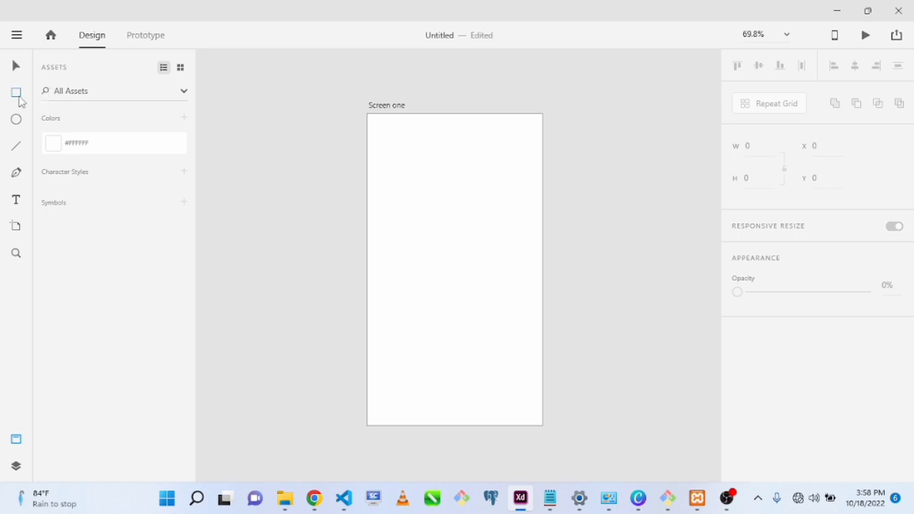
- Draw three separate rectangles down Screen one, about 85 by 56, 240 by 143 and 92 by 90
click(17, 93)
drag(398, 146, 438, 173)
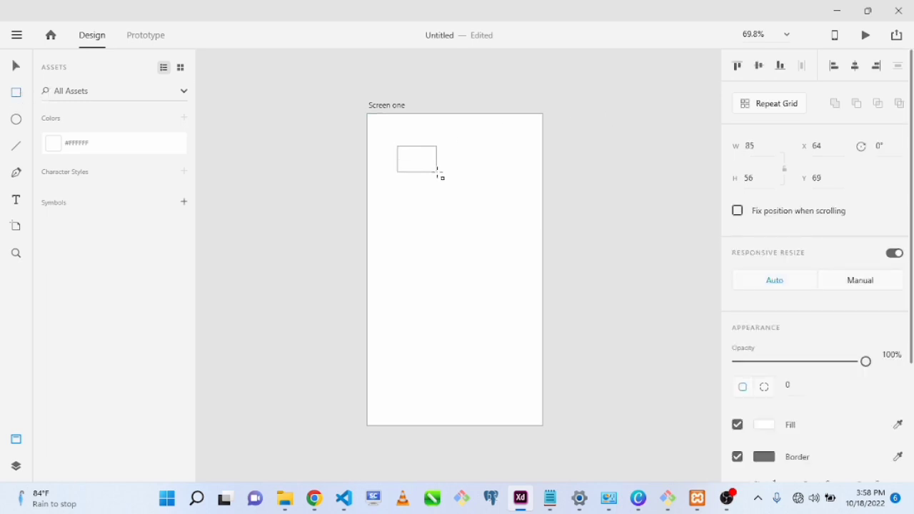
mouse_move(408, 208)
mouse_down()
mouse_move(479, 315)
mouse_move(499, 309)
mouse_move(521, 276)
mouse_up()
drag(417, 298, 461, 340)
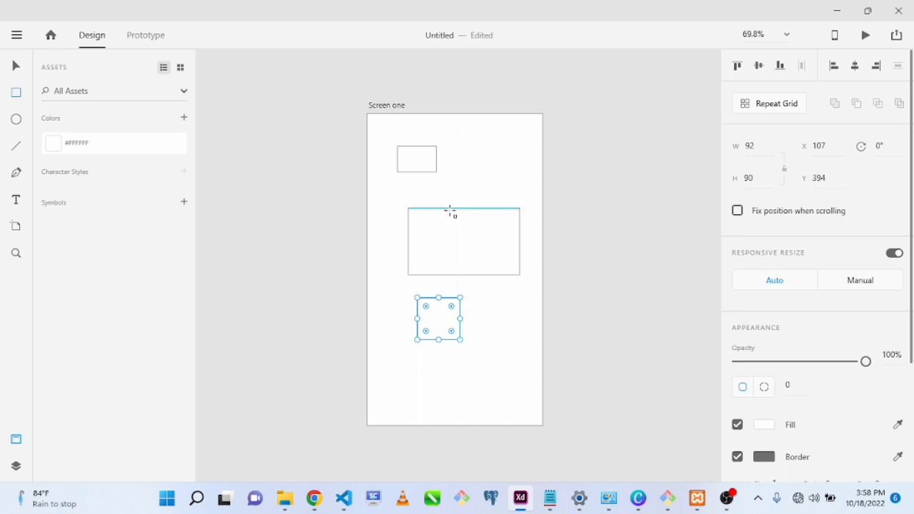
- Set the middle rectangle's rotation to 90°, followed by 270°
click(16, 67)
click(453, 239)
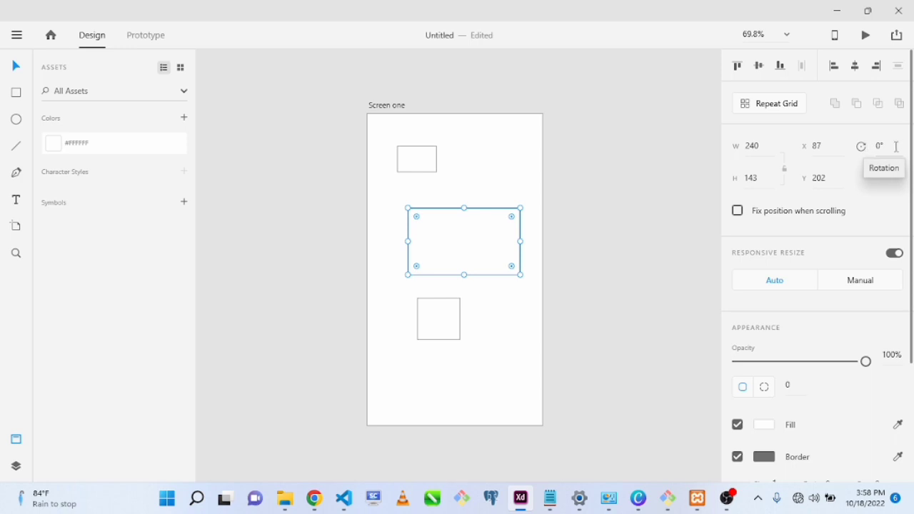
click(897, 147)
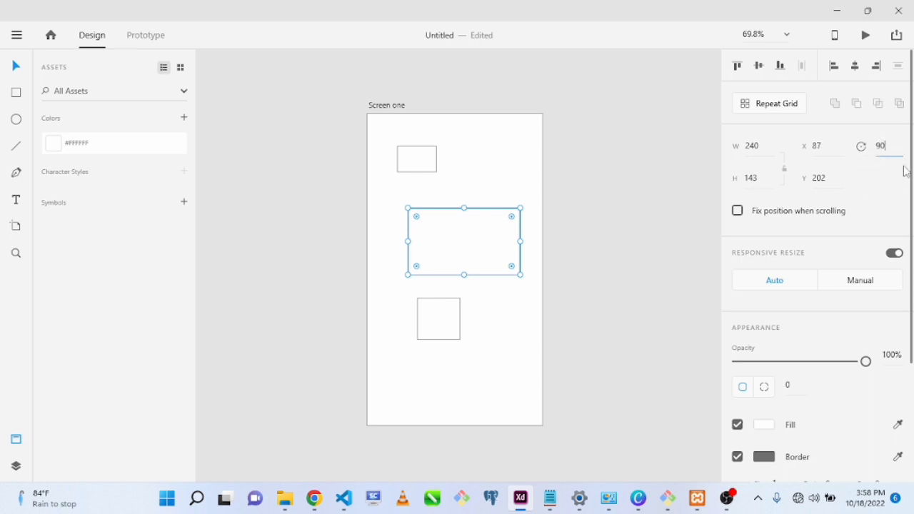
text(90)
key(Return)
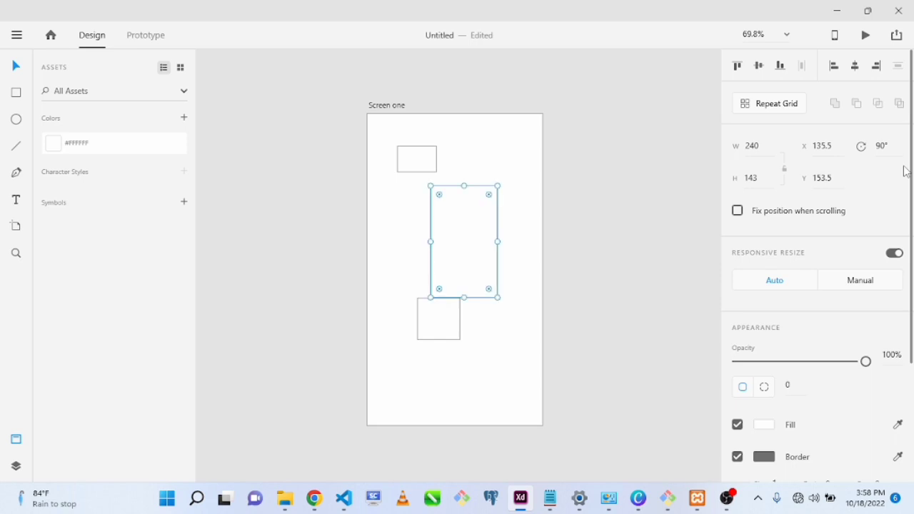
click(893, 147)
text(270)
key(Return)
- Set the middle rectangle's rotation to 245° and resize it by its edges to about 250 by 97
click(884, 145)
text(245)
key(Return)
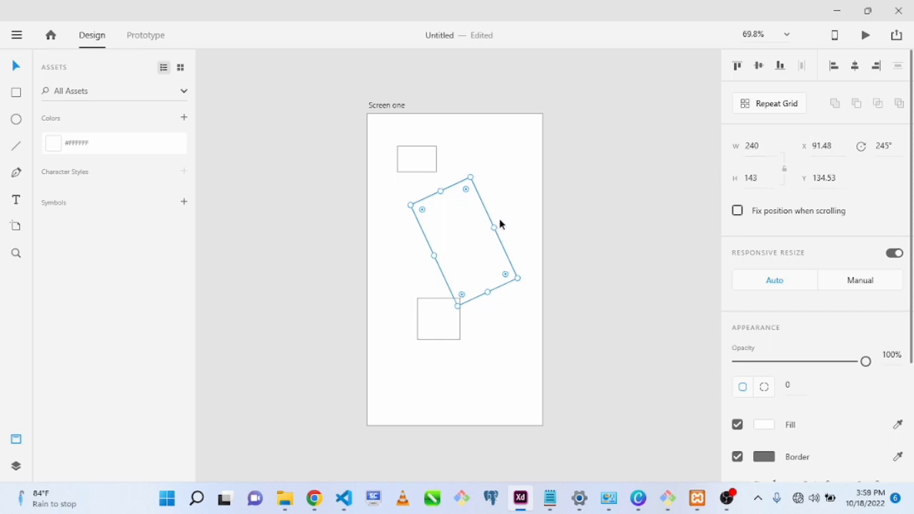
drag(494, 229, 479, 245)
drag(478, 296, 513, 291)
- Delete all three rectangles from Screen one
scroll(513, 291, up, 5)
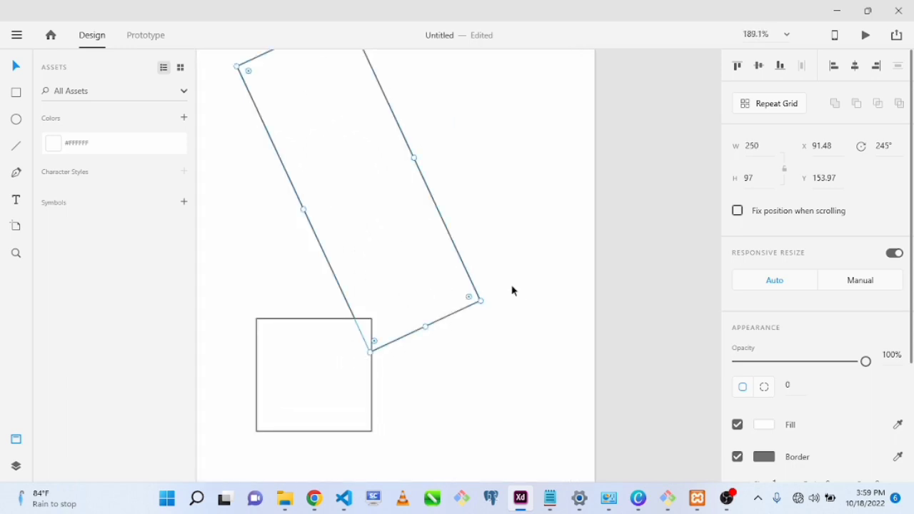
scroll(513, 291, down, 5)
scroll(513, 291, up, 2)
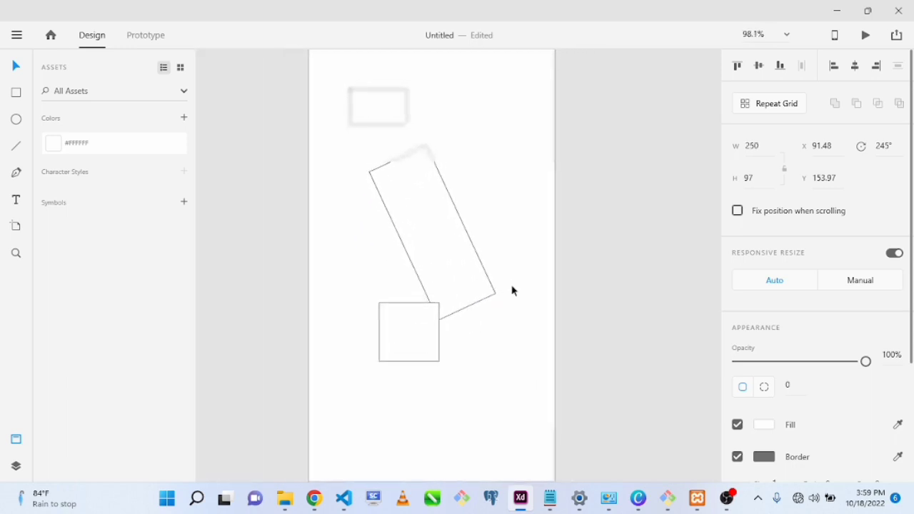
scroll(513, 291, down, 1)
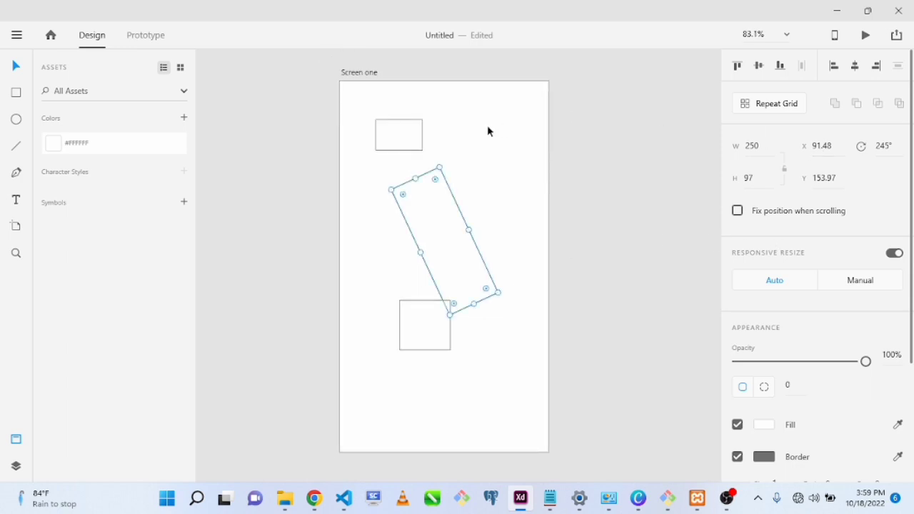
drag(366, 109, 505, 377)
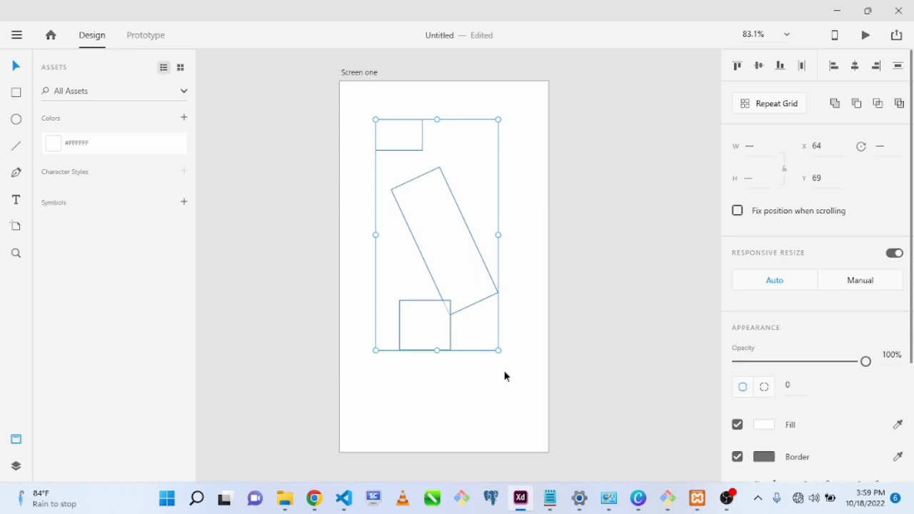
key(Delete)
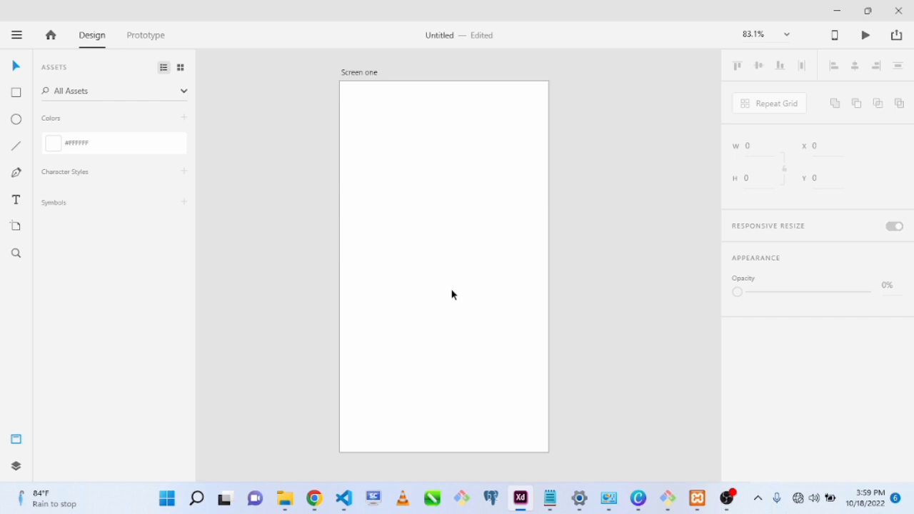
- Examine the empty Screen one artboard at different zoom levels
scroll(452, 295, up, 3)
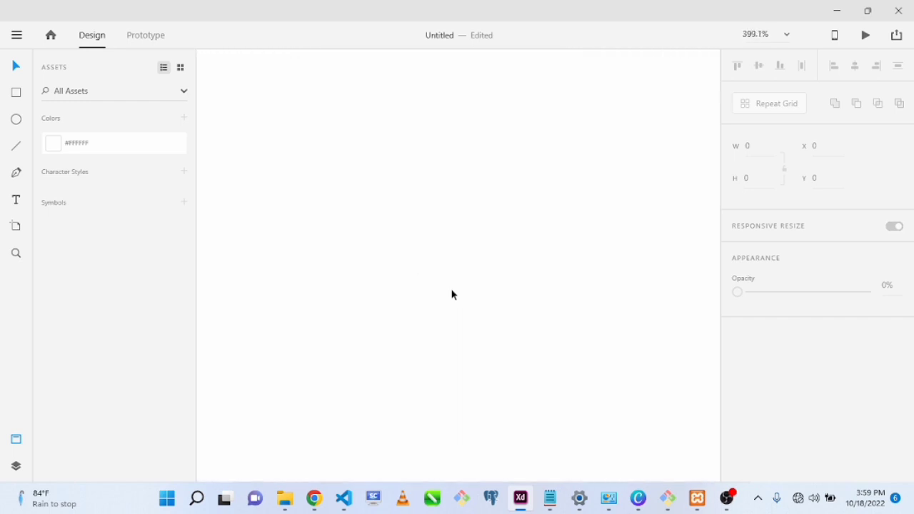
scroll(452, 294, down, 3)
scroll(452, 294, down, 3)
scroll(453, 294, up, 6)
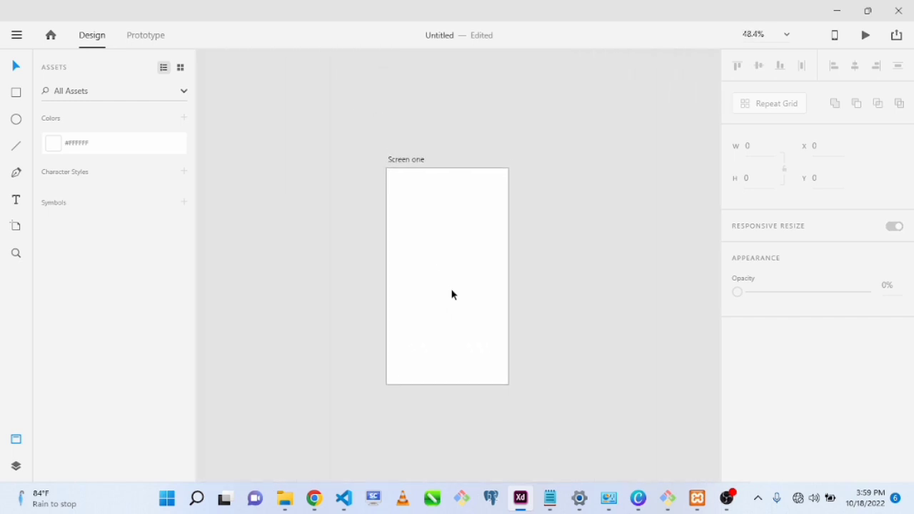
scroll(452, 294, down, 3)
scroll(452, 295, up, 2)
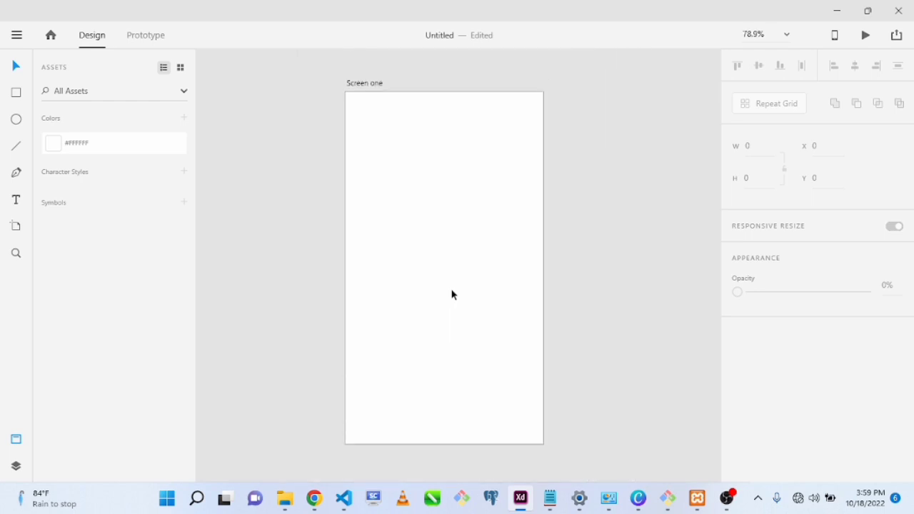
scroll(453, 294, down, 2)
scroll(453, 294, up, 2)
scroll(452, 294, down, 2)
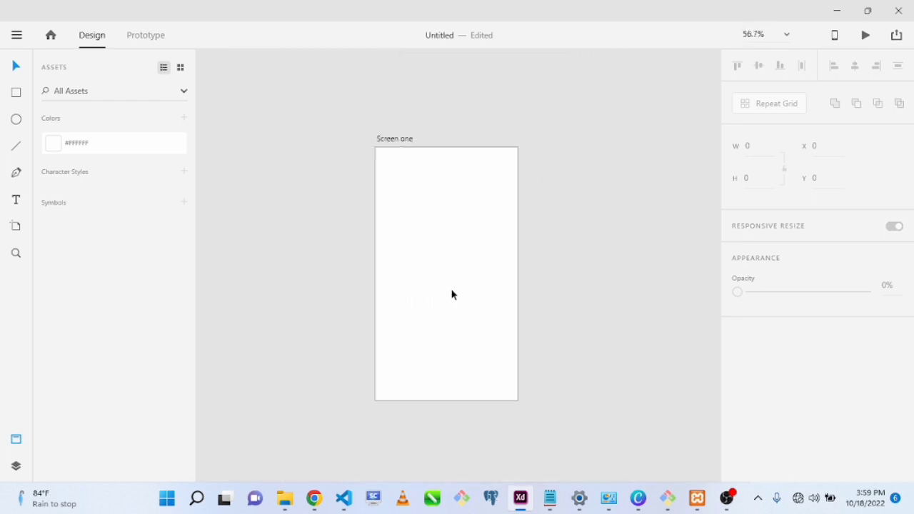
scroll(452, 294, up, 2)
scroll(453, 294, down, 1)
scroll(452, 294, up, 1)
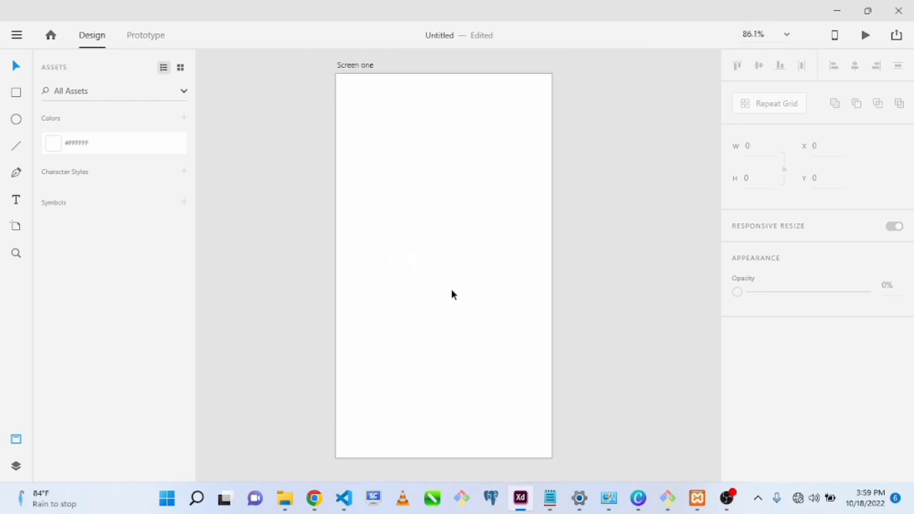
scroll(452, 294, down, 2)
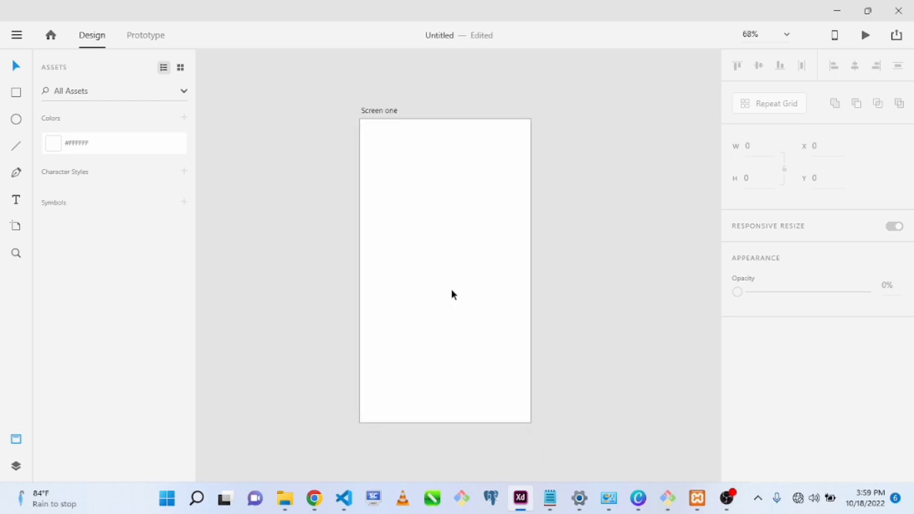
scroll(453, 294, up, 2)
scroll(453, 295, down, 1)
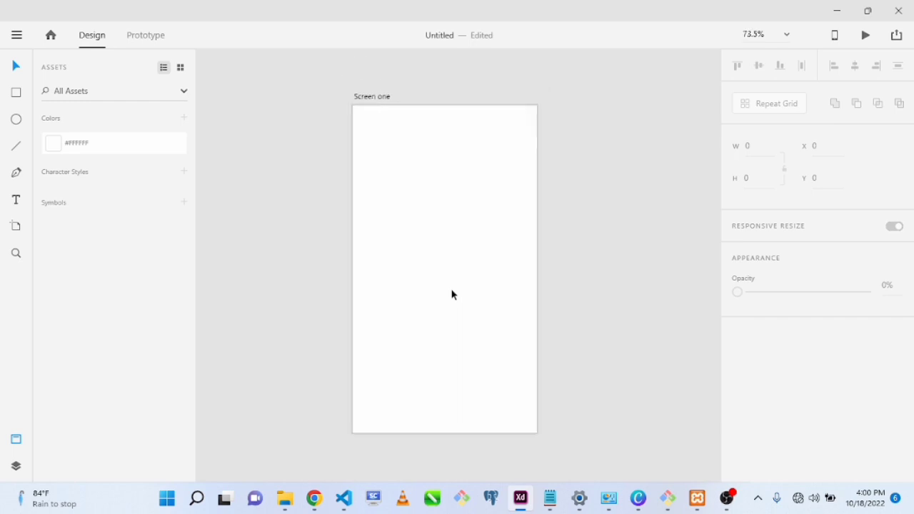
scroll(452, 295, up, 1)
scroll(452, 294, down, 1)
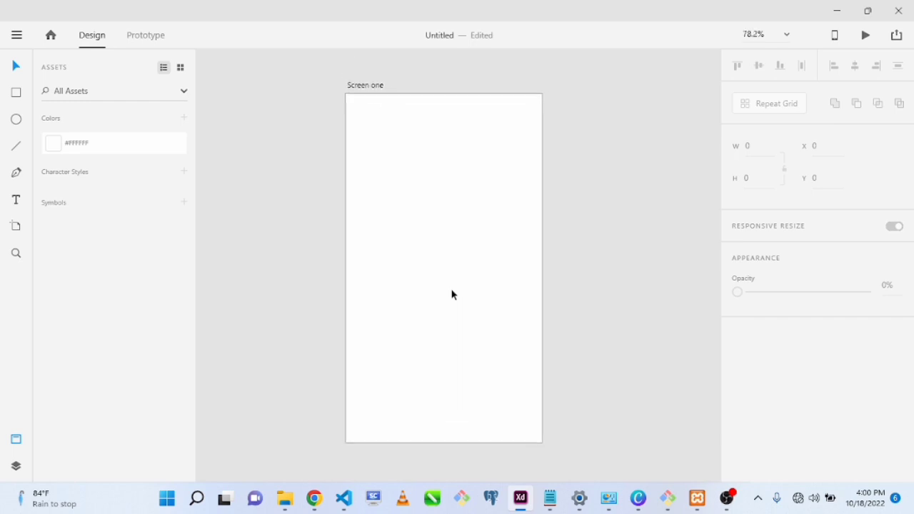
scroll(452, 295, up, 3)
scroll(453, 294, down, 2)
scroll(453, 294, up, 1)
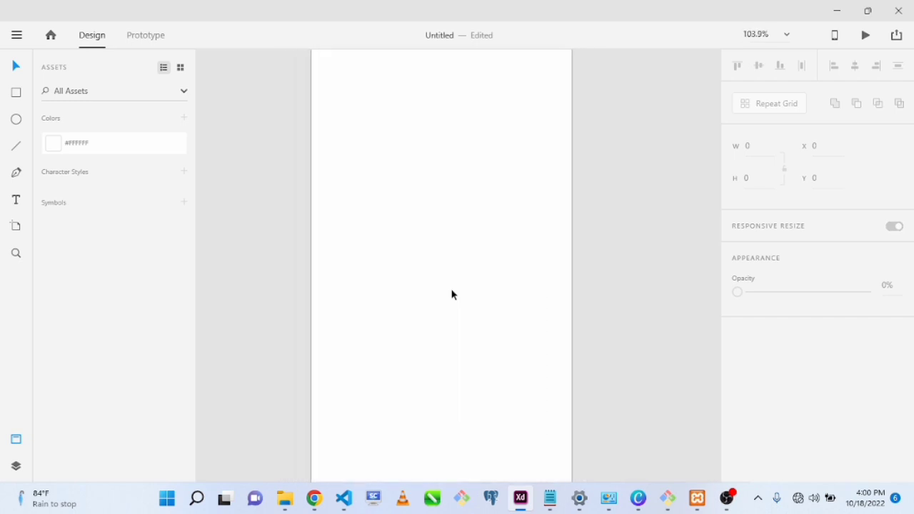
scroll(452, 294, down, 2)
scroll(452, 294, up, 2)
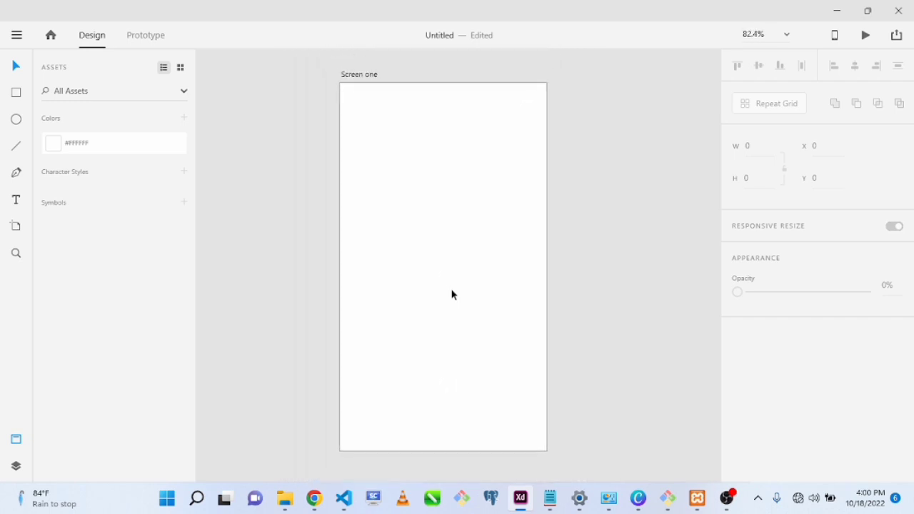
scroll(453, 294, down, 1)
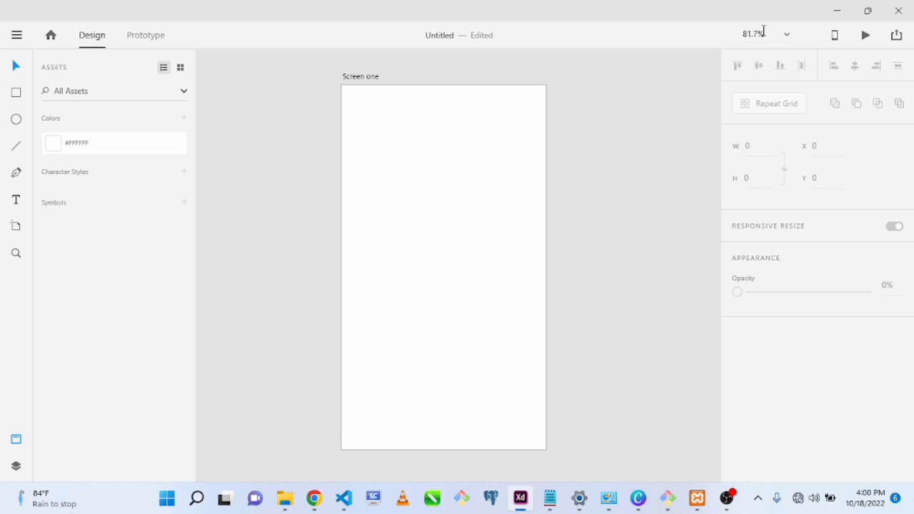
- Set the canvas zoom to 100% and zoom in to 200%
click(763, 30)
click(788, 34)
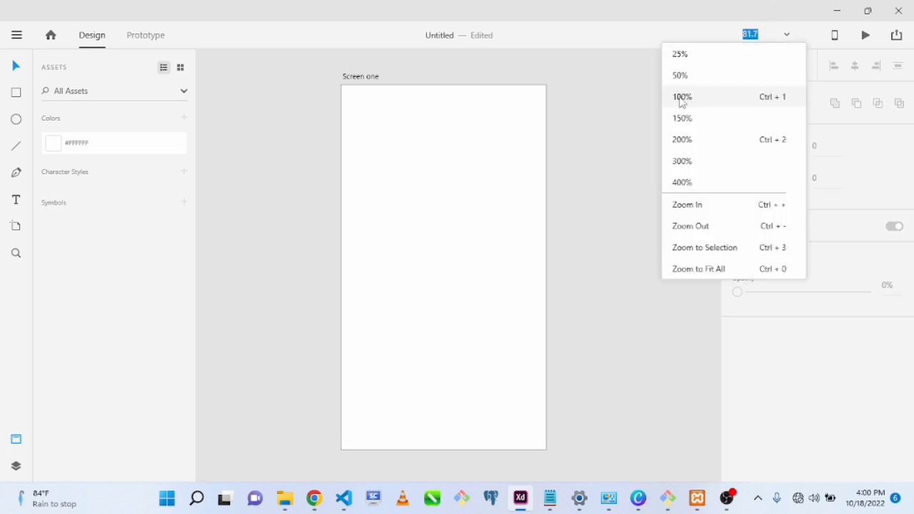
click(705, 95)
click(786, 35)
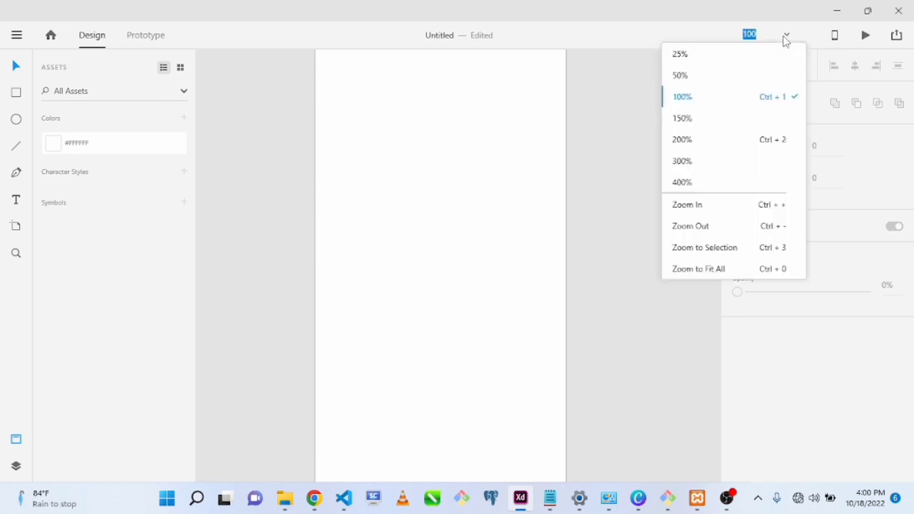
click(706, 205)
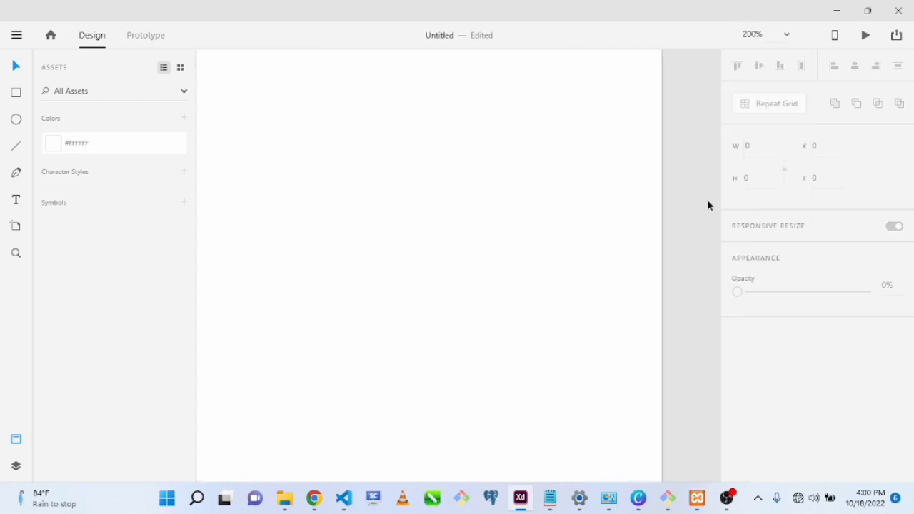
- Zoom the canvas out to 100% and reduce it further to 25%
click(784, 32)
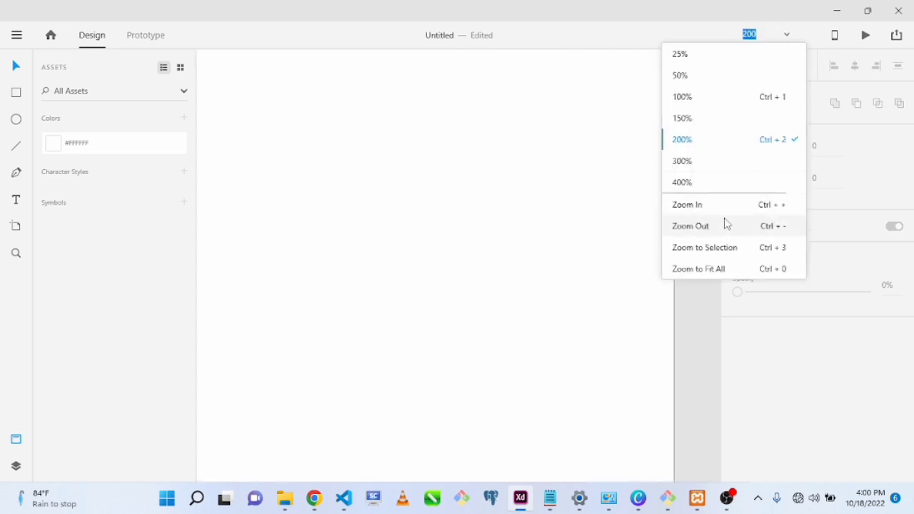
click(724, 219)
click(756, 35)
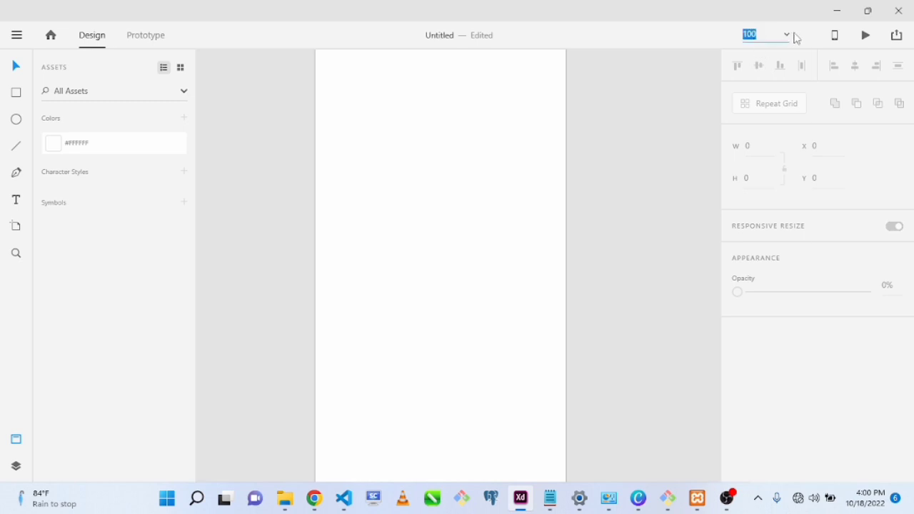
click(792, 35)
click(791, 34)
click(789, 35)
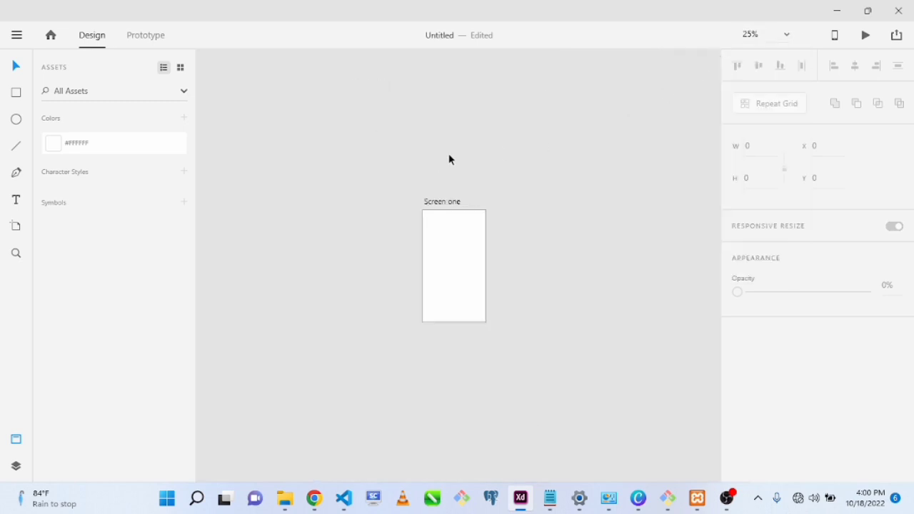
- Set the canvas zoom to 50% and examine the empty Screen one artboard while zooming gradually in and out
click(786, 36)
click(738, 71)
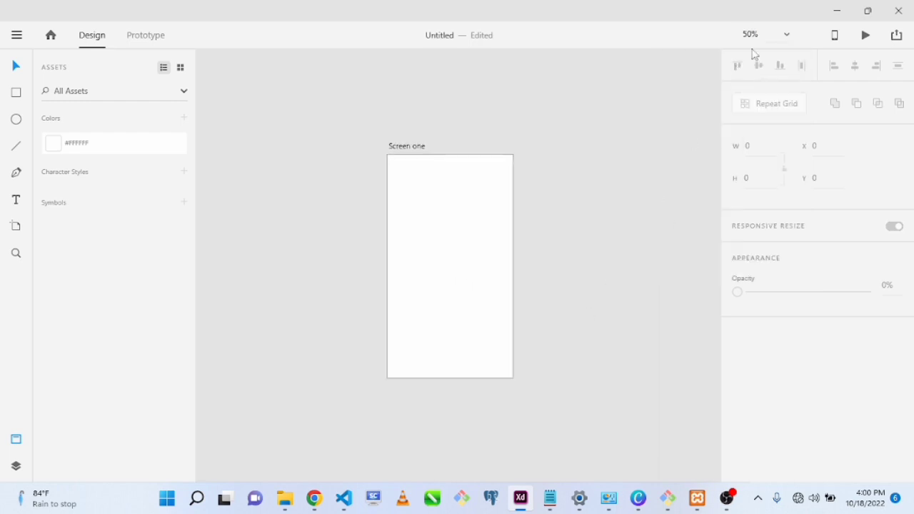
scroll(653, 125, up, 3)
scroll(653, 126, down, 3)
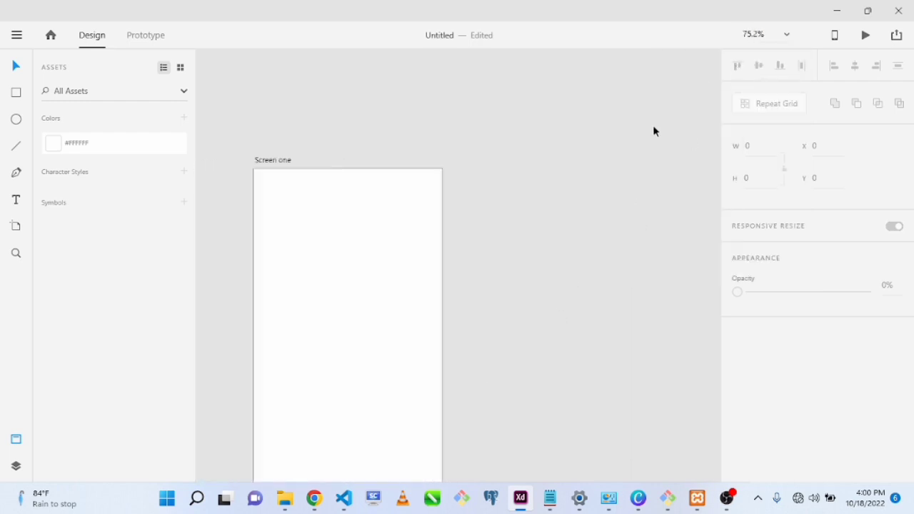
scroll(437, 228, up, 3)
scroll(437, 229, down, 2)
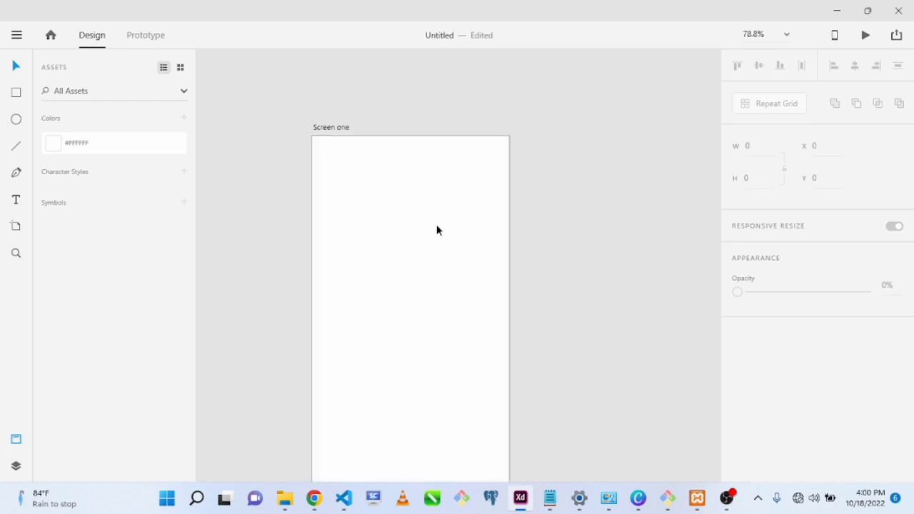
scroll(438, 230, down, 2)
scroll(438, 230, up, 2)
scroll(438, 230, down, 1)
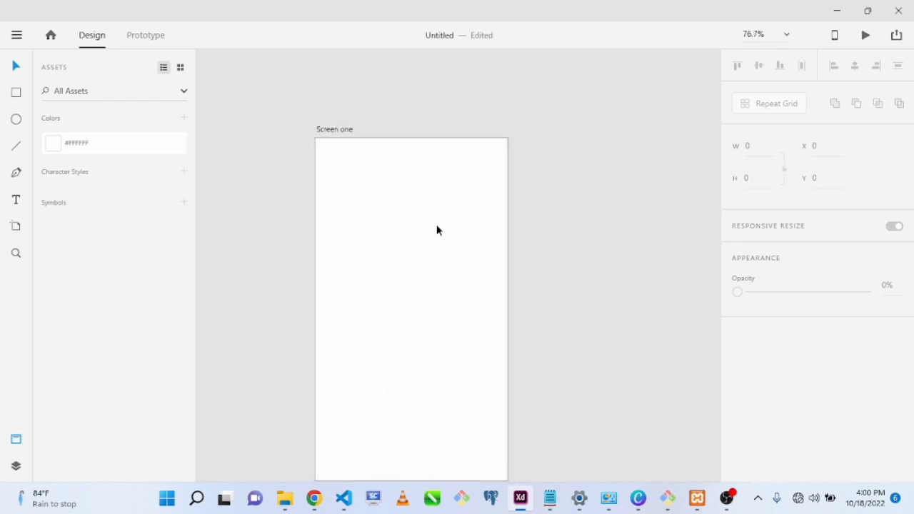
scroll(438, 230, up, 2)
scroll(438, 230, down, 2)
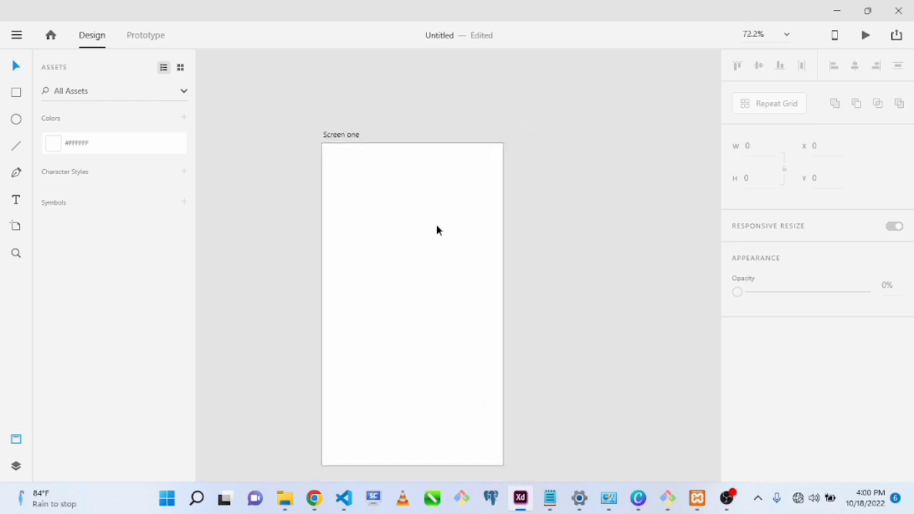
scroll(438, 230, up, 2)
scroll(400, 214, down, 2)
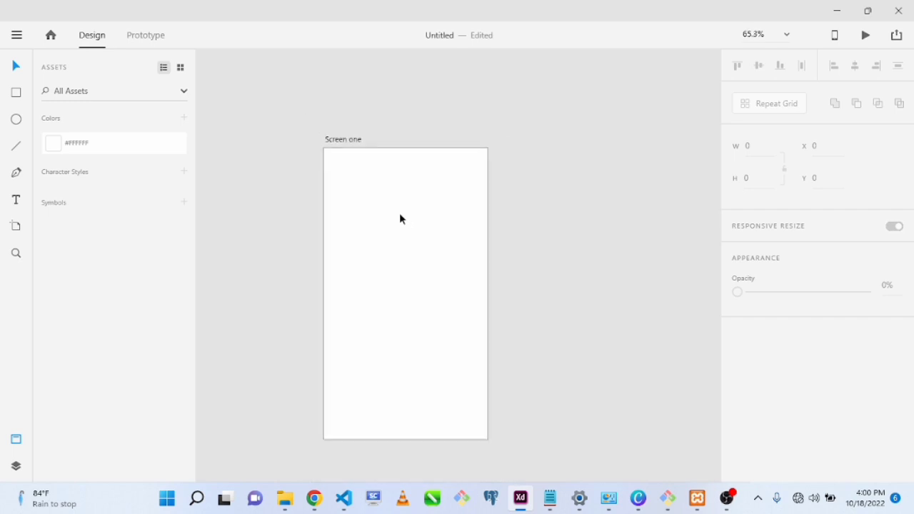
scroll(400, 218, down, 1)
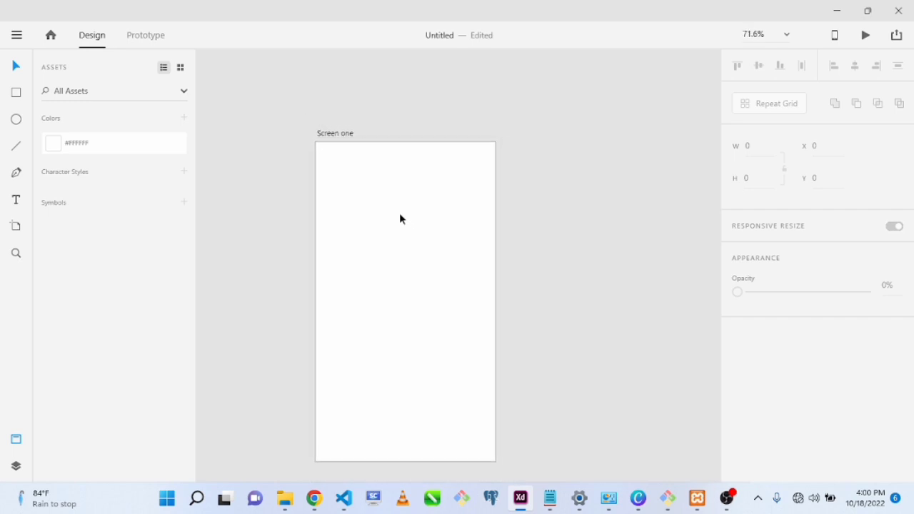
scroll(400, 219, up, 1)
scroll(401, 219, down, 2)
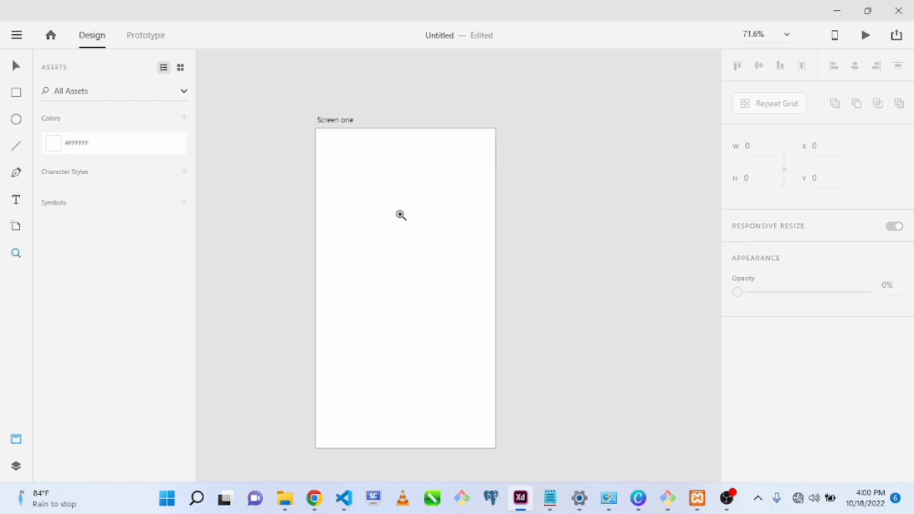
- Magnify chosen areas around Screen one with the Zoom tool and zoom the canvas back out to 25%
drag(298, 108, 501, 253)
drag(247, 122, 662, 303)
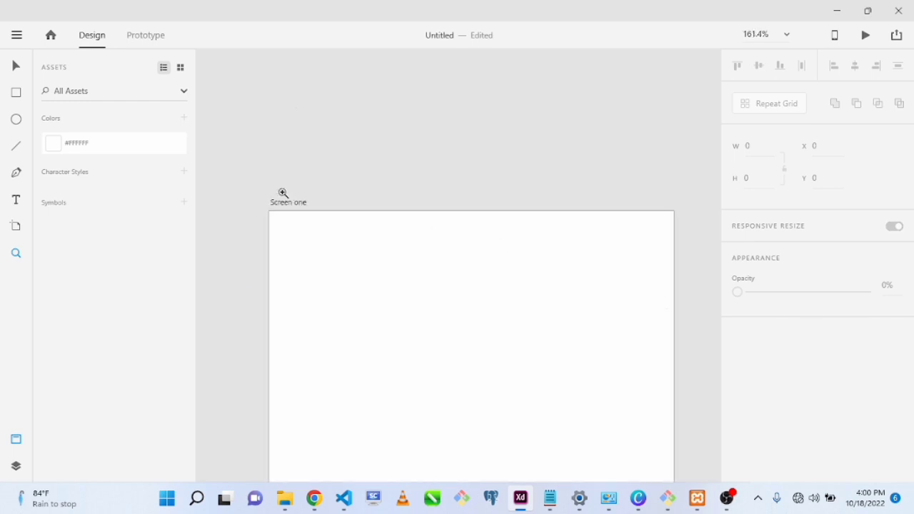
drag(283, 194, 532, 328)
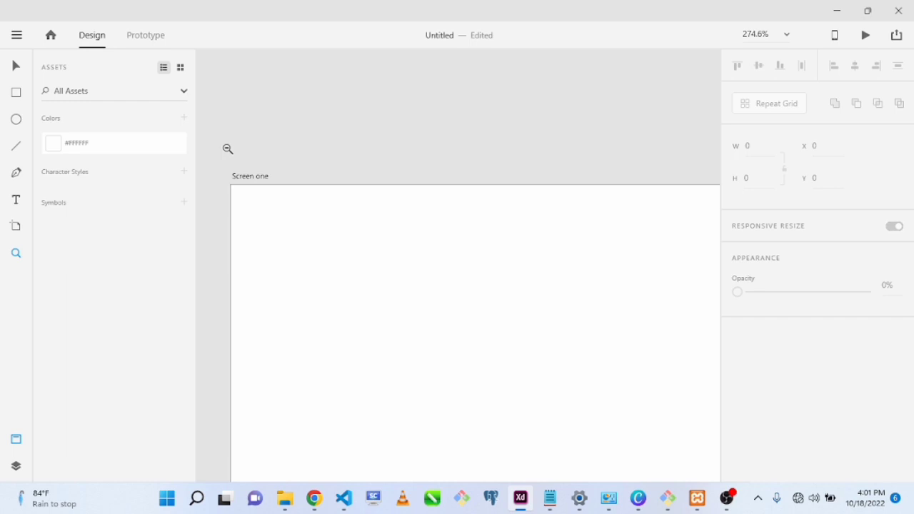
alt+click(228, 148)
alt+click(227, 148)
alt+click(227, 148)
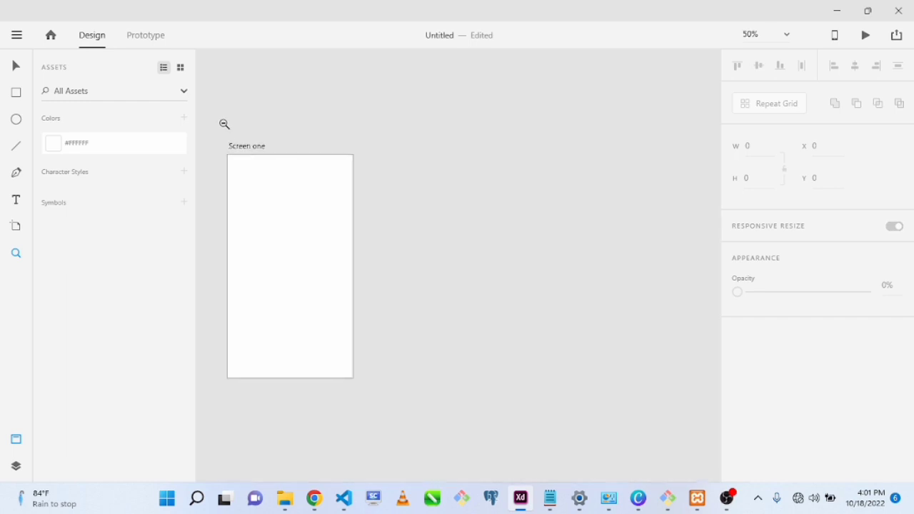
alt+click(221, 144)
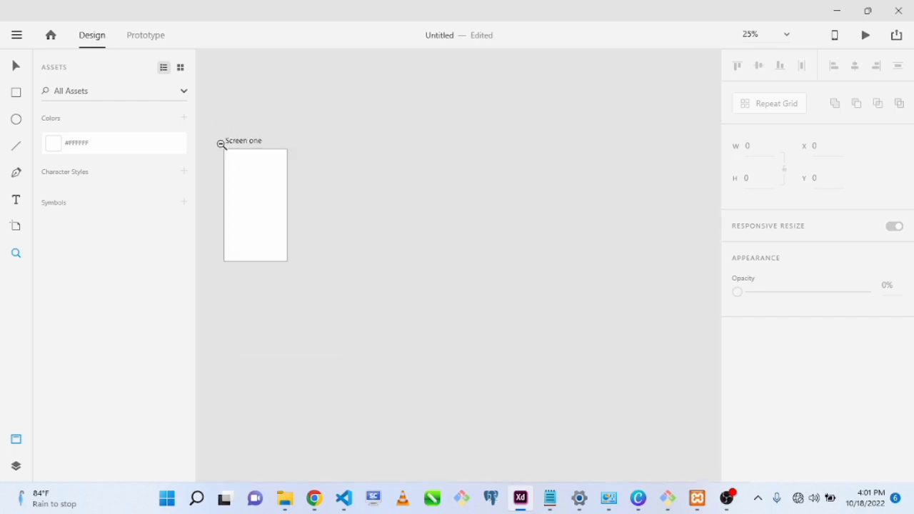
- Move the Screen one artboard to about X 28, Y -28
drag(219, 131, 304, 200)
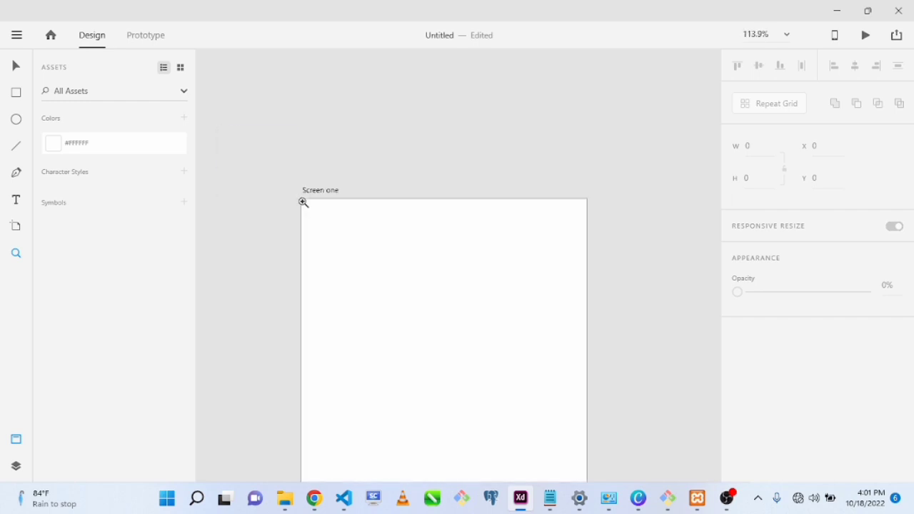
drag(403, 225, 657, 345)
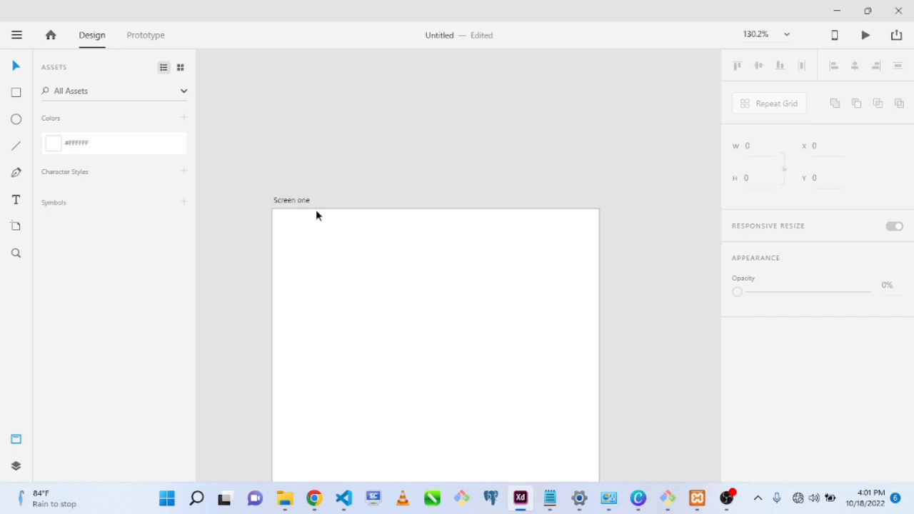
drag(277, 200, 291, 175)
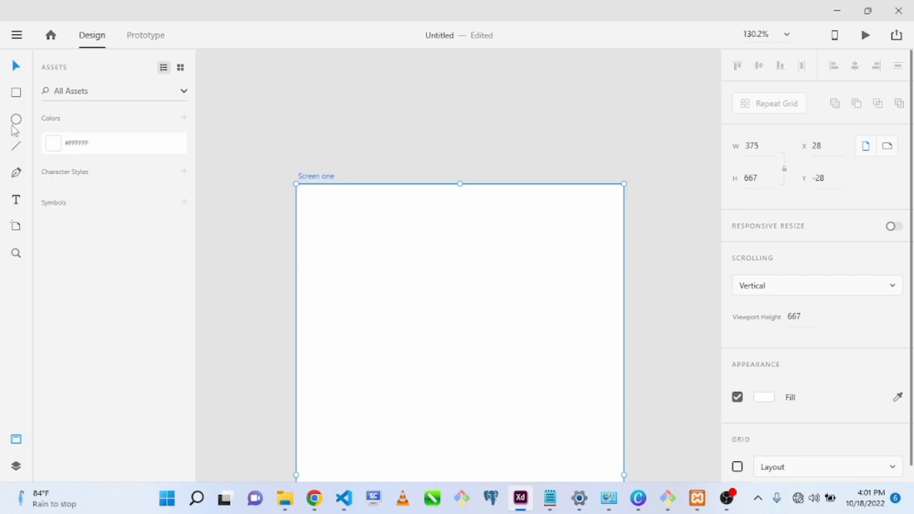
- Draw an ellipse about 128 by 134 on Screen one, flatten it to about 65 high, and undo both operations
drag(350, 242, 457, 357)
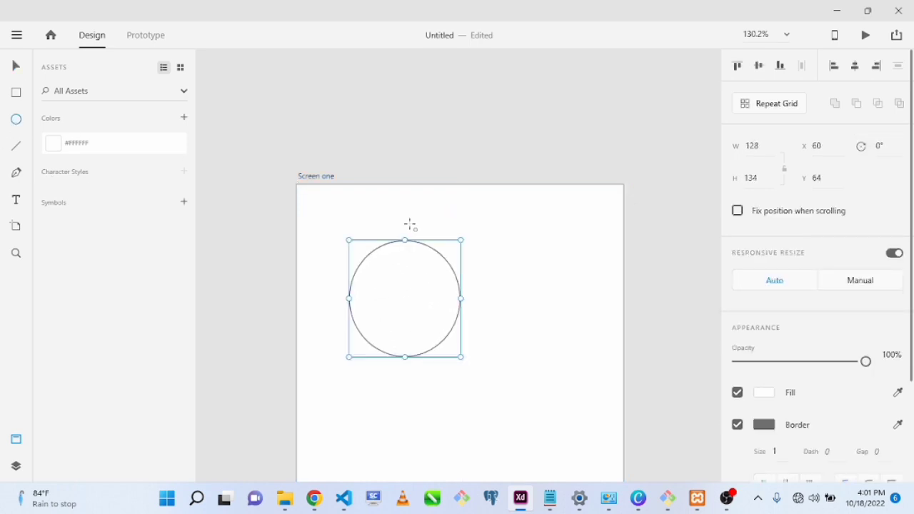
drag(406, 242, 421, 302)
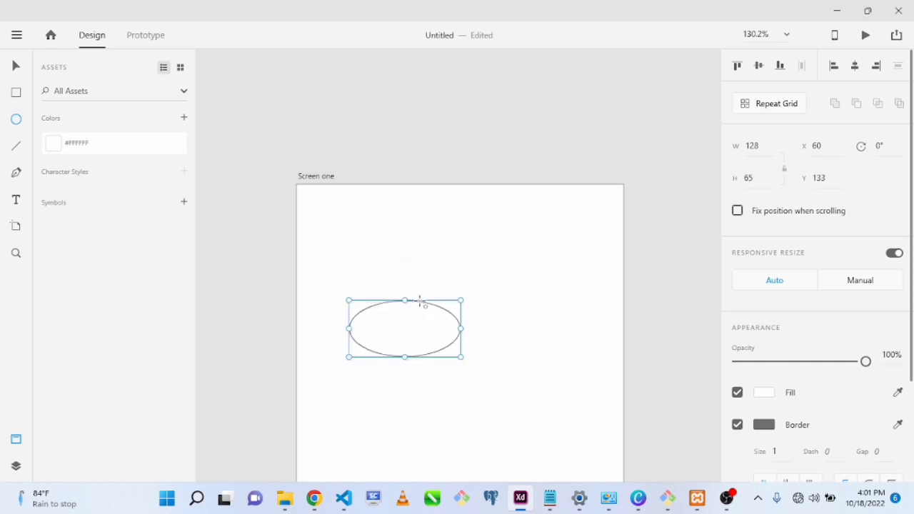
key(ctrl+z)
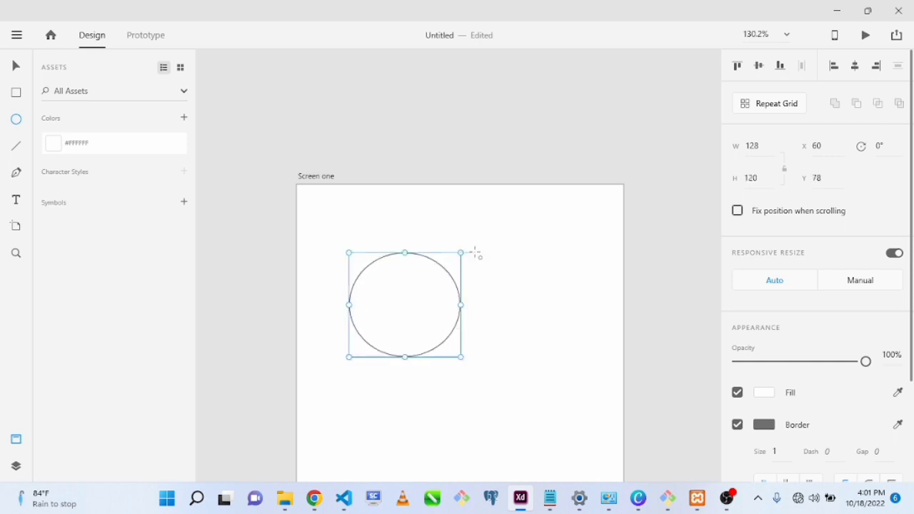
key(ctrl+shift+z)
key(ctrl+z)
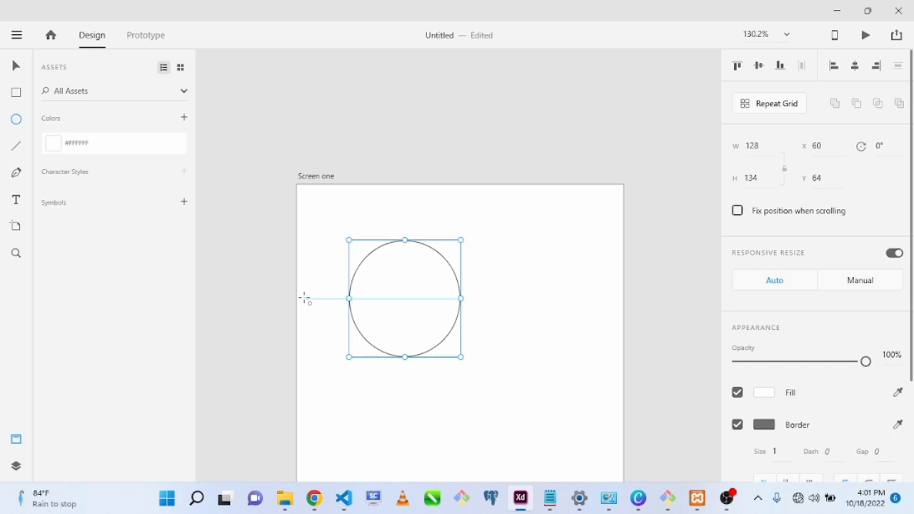
key(ctrl+z)
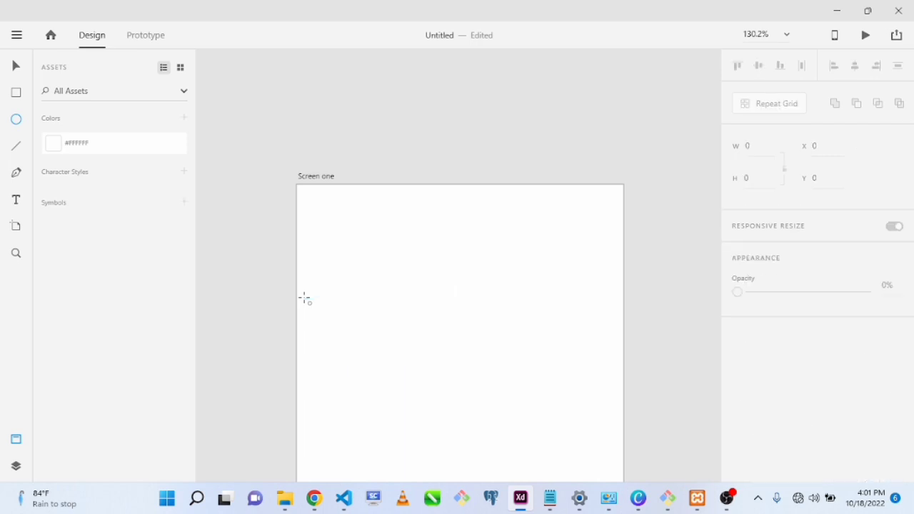
- Draw a vertical line about 114 high near Screen one's left edge with the Line tool
click(17, 147)
mouse_move(338, 240)
mouse_down()
mouse_move(543, 249)
mouse_move(582, 238)
mouse_move(573, 377)
mouse_move(309, 289)
mouse_move(367, 351)
mouse_move(338, 349)
mouse_up()
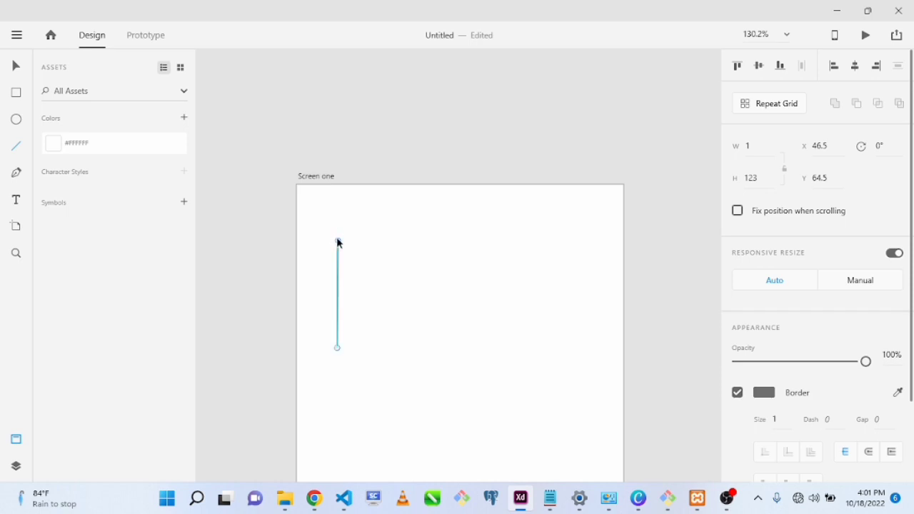
mouse_move(338, 241)
mouse_down()
mouse_move(376, 264)
mouse_move(333, 255)
mouse_move(337, 249)
mouse_up()
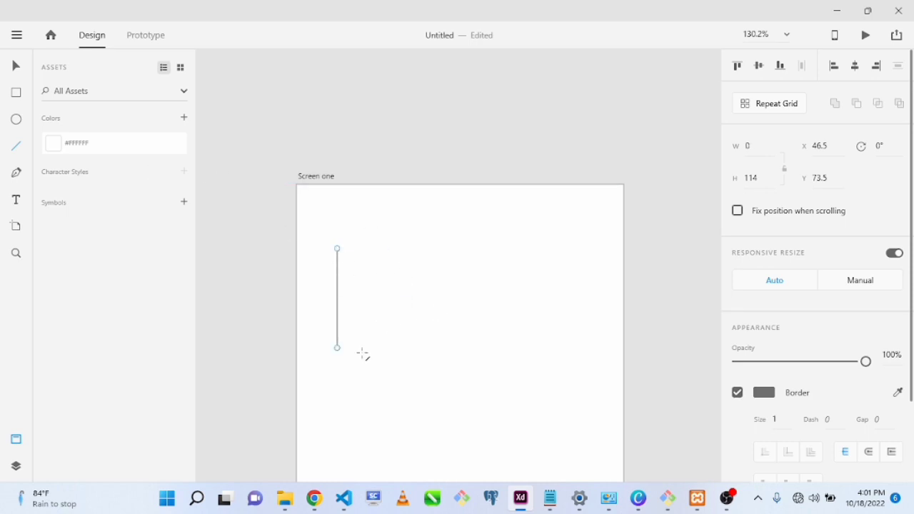
- Draw a horizontal line about 114 wide beside the vertical line's foot and a diagonal about 129 by 118 across their outer ends
mouse_move(353, 347)
mouse_down()
mouse_move(470, 361)
mouse_move(388, 346)
mouse_up()
key(ctrl+z)
click(337, 346)
key(ctrl+z)
drag(338, 349, 445, 350)
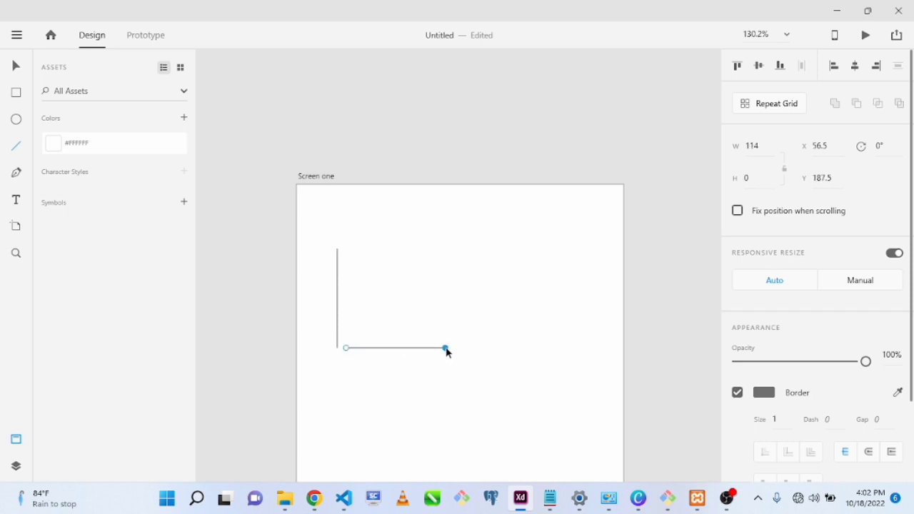
drag(337, 246, 450, 349)
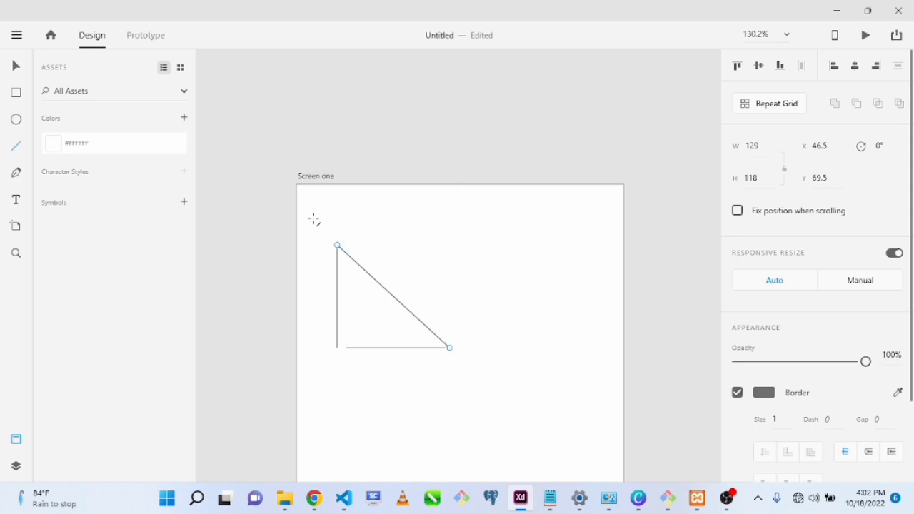
- Delete the three lines forming the triangle on Screen one
click(16, 66)
drag(317, 212, 502, 405)
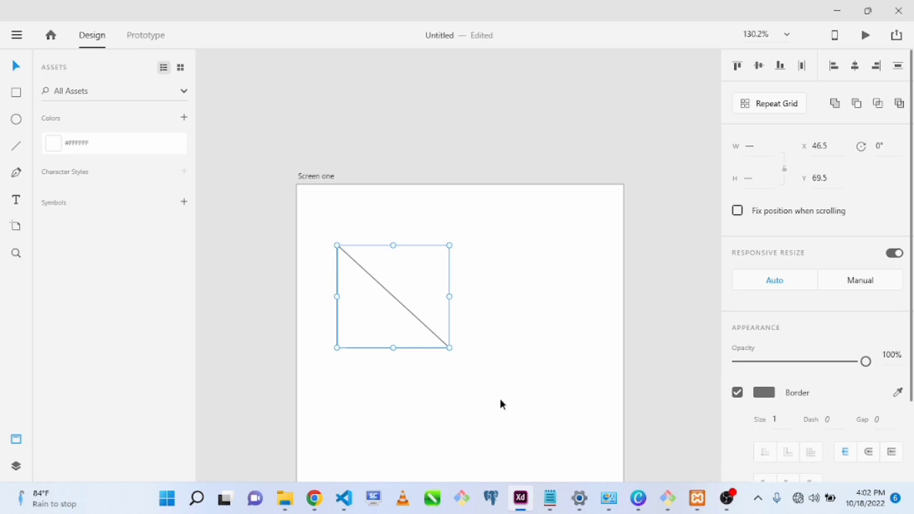
key(Delete)
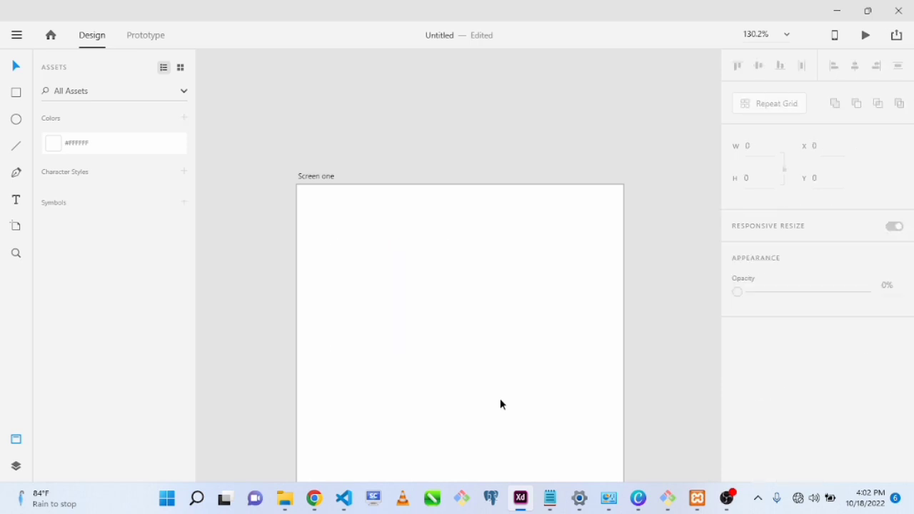
- Draw a freeform looping path of six curved anchor points in the middle of Screen one with the Pen tool
click(17, 179)
click(463, 384)
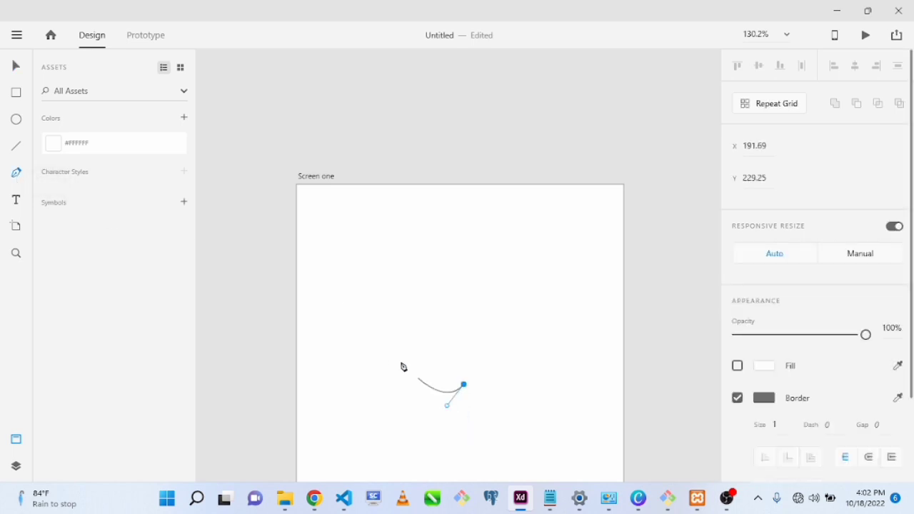
mouse_move(389, 335)
mouse_down()
mouse_move(478, 262)
mouse_move(495, 267)
mouse_up()
drag(495, 365, 402, 407)
drag(342, 296, 387, 209)
drag(480, 305, 479, 386)
click(369, 408)
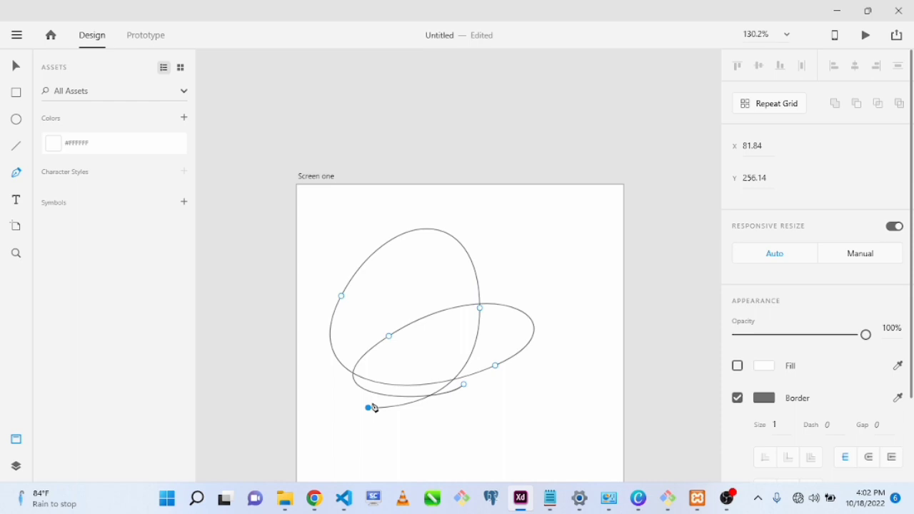
- Extend the pen path with a sharp corner and long sweeping curves across the upper part of Screen one
click(561, 357)
drag(414, 285, 376, 260)
drag(546, 250, 409, 304)
drag(360, 258, 429, 231)
click(429, 232)
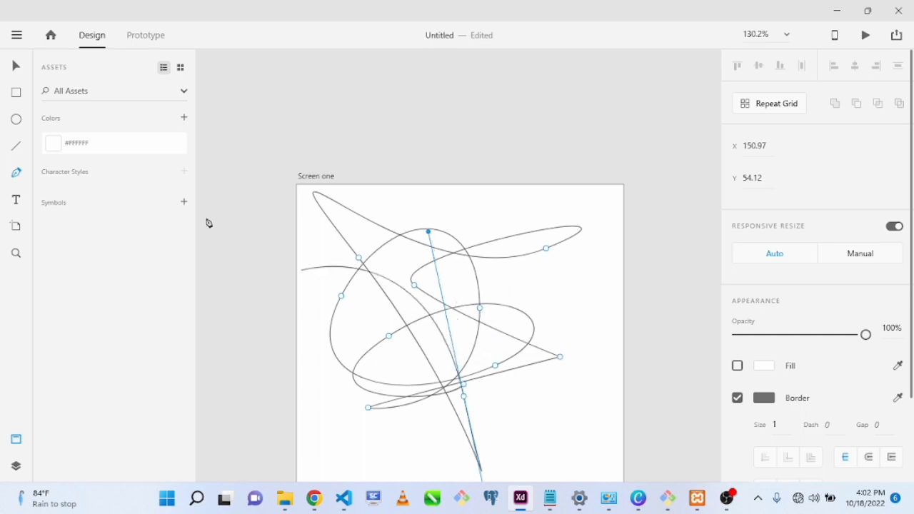
- Continue the pen path with short curved and straight segments from the middle of the artboard toward the left side of the loops
click(404, 323)
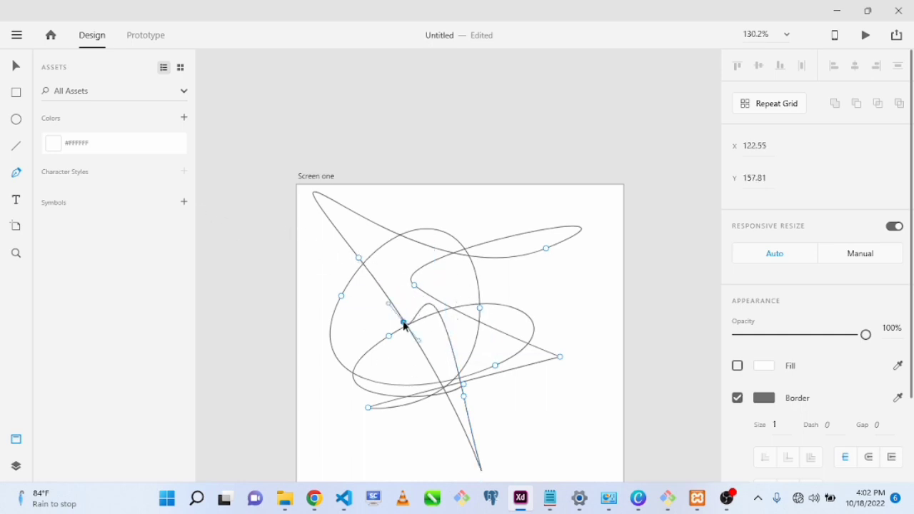
click(371, 318)
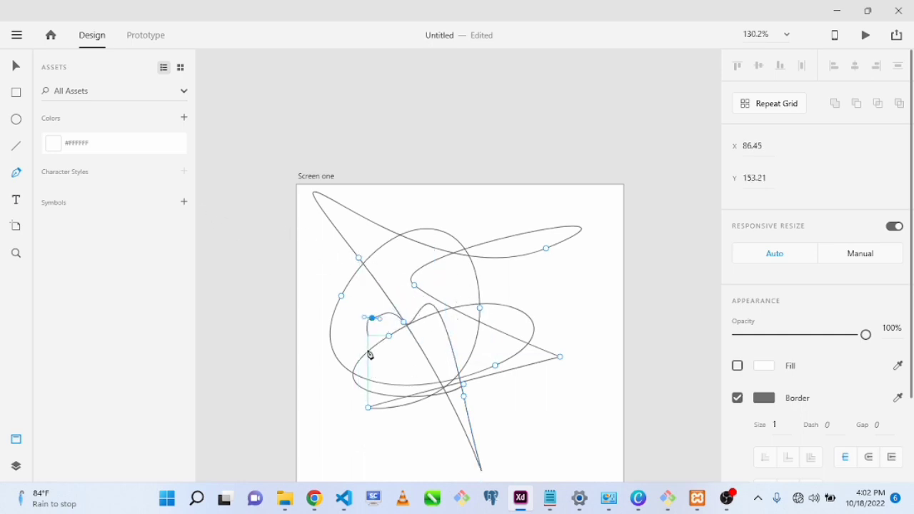
click(368, 334)
drag(333, 351, 350, 392)
click(342, 352)
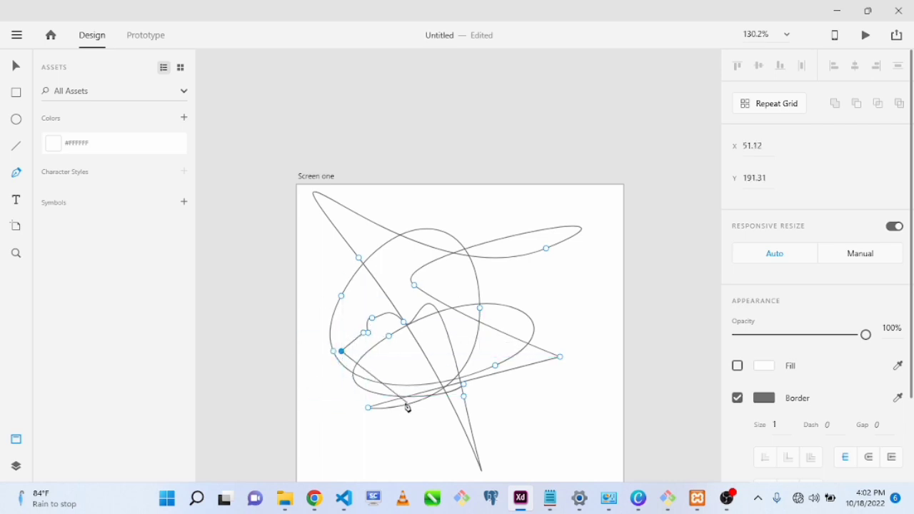
click(359, 387)
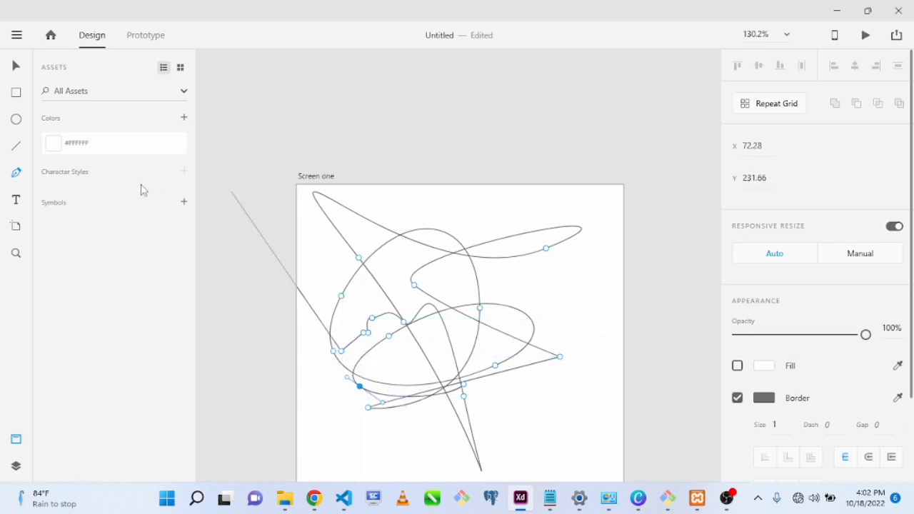
- Finish the freeform pen path and delete it from Screen one
key(Escape)
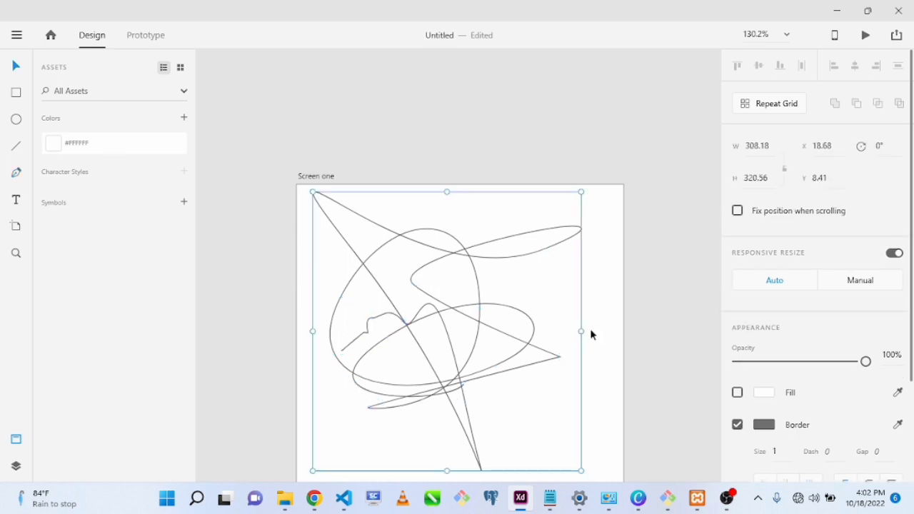
key(Delete)
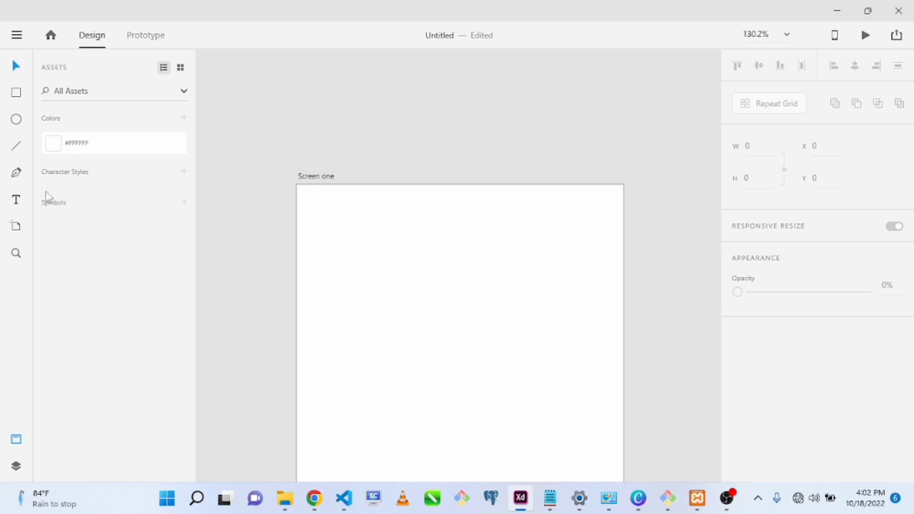
- Draw a small closed path with three anchor points and curved segments in the upper part of Screen one with the Pen tool
click(17, 172)
click(383, 268)
drag(402, 263, 413, 326)
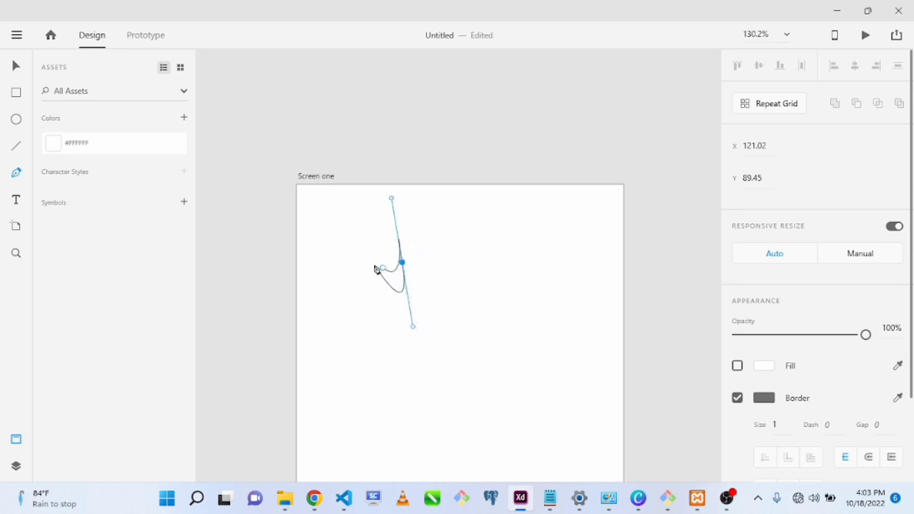
drag(355, 268, 352, 253)
click(383, 268)
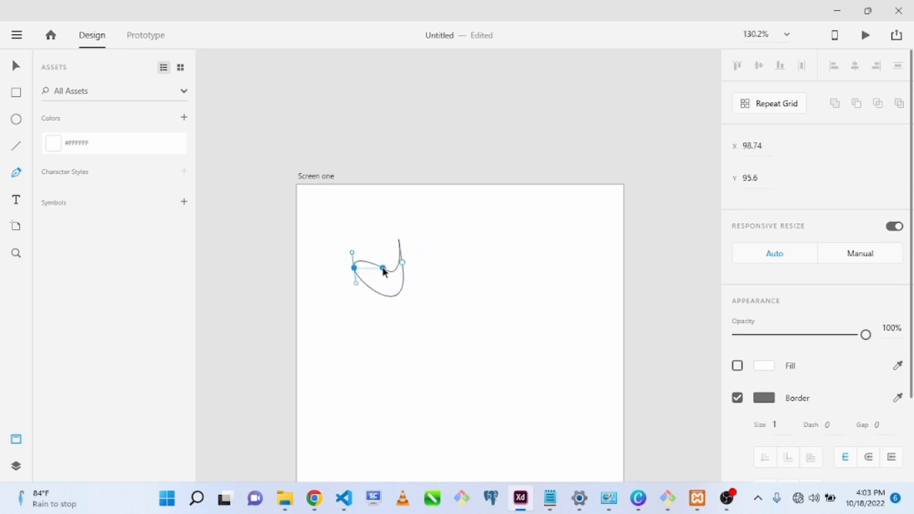
key(Escape)
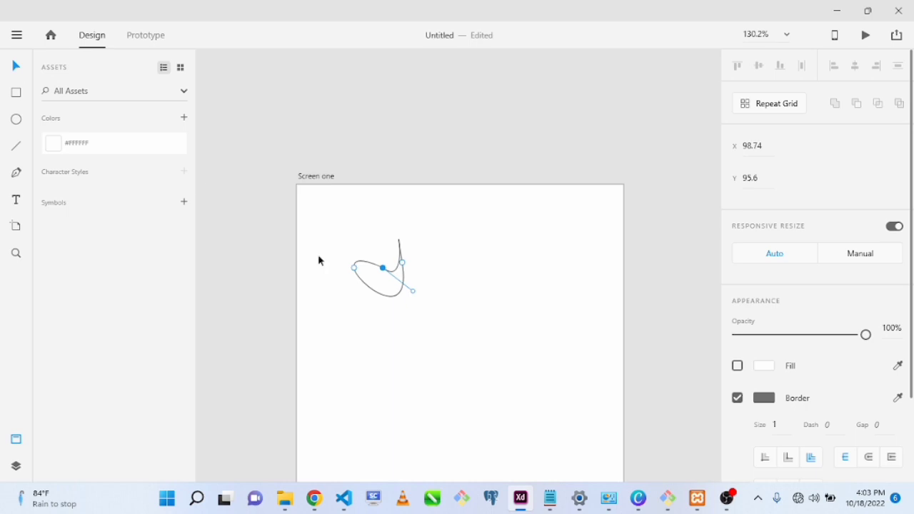
- Enlarge the closed pen path to about 143 × 96 and move it toward the right side of Screen one
click(461, 338)
drag(398, 296, 481, 402)
drag(584, 400, 282, 302)
click(476, 310)
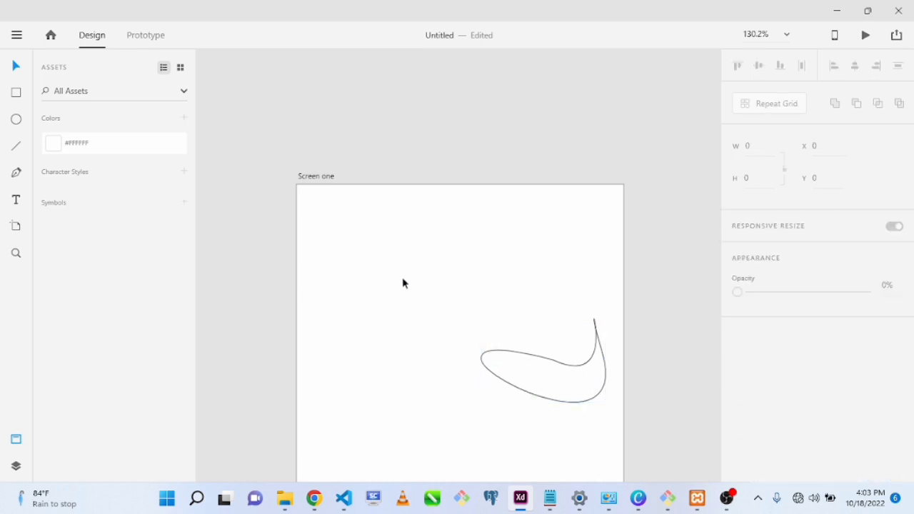
- Move the closed pen path to about X 55, Y 113 on Screen one and delete it
drag(400, 278, 599, 426)
drag(565, 388, 405, 351)
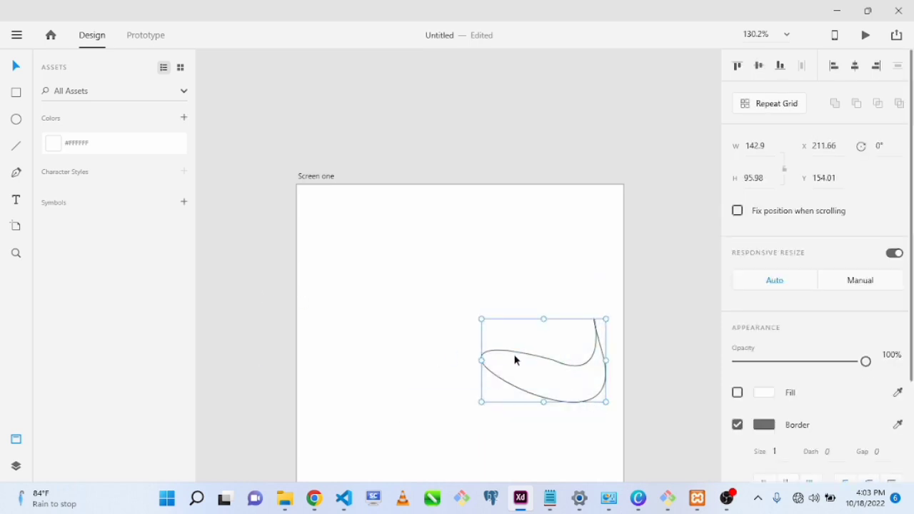
drag(542, 364, 404, 328)
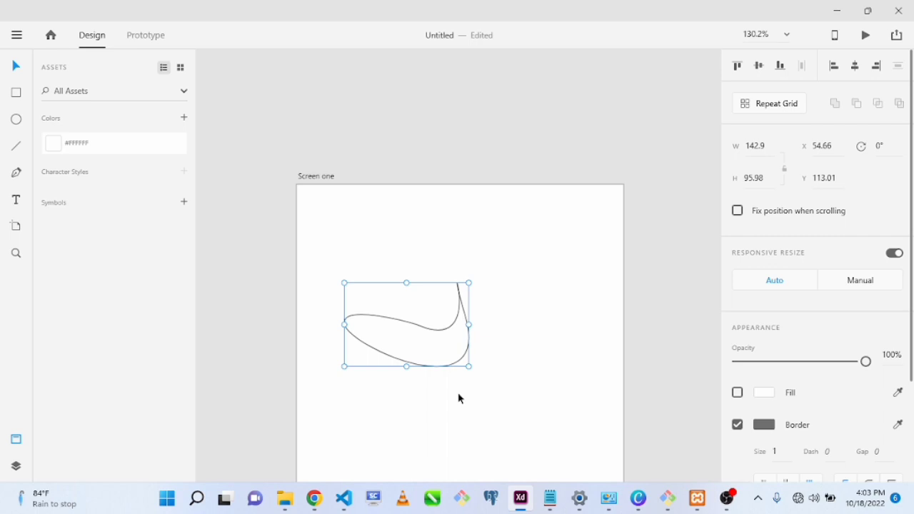
key(Delete)
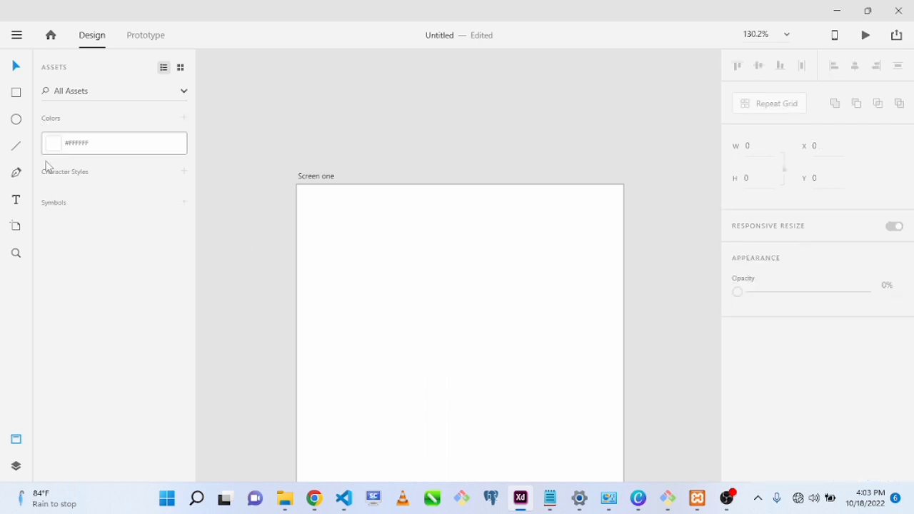
- Place a text object at about X 90, Y 111 on Screen one, fill it with "ghghgghghghhghhghhg" and clear it
click(15, 200)
click(378, 275)
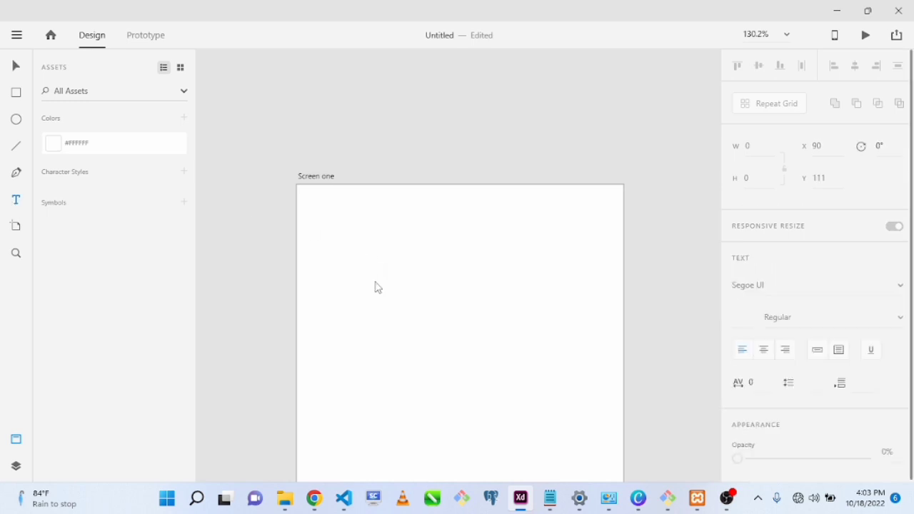
text(ghghgghg)
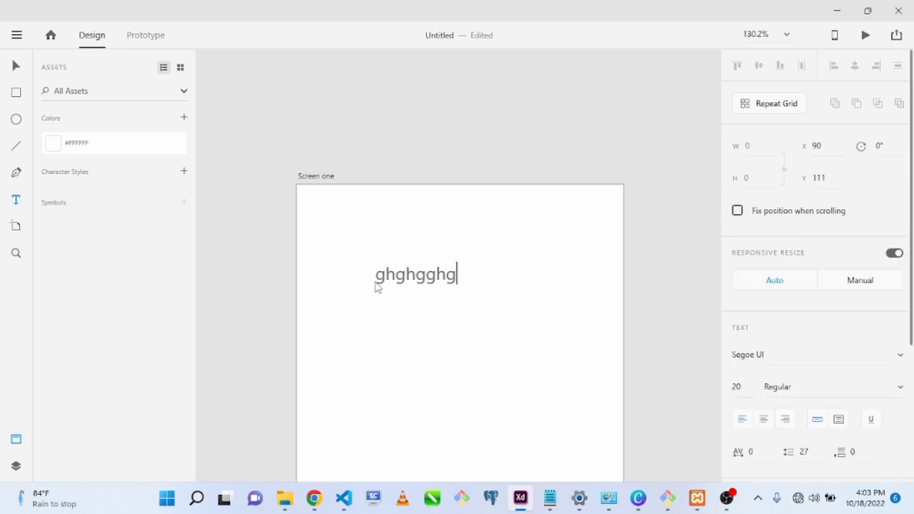
text(hghhghhghhg)
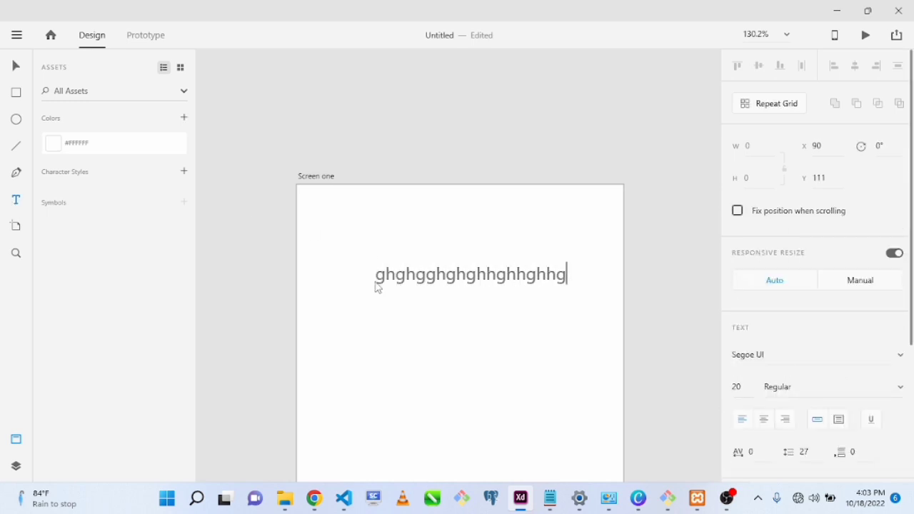
key(ctrl+a)
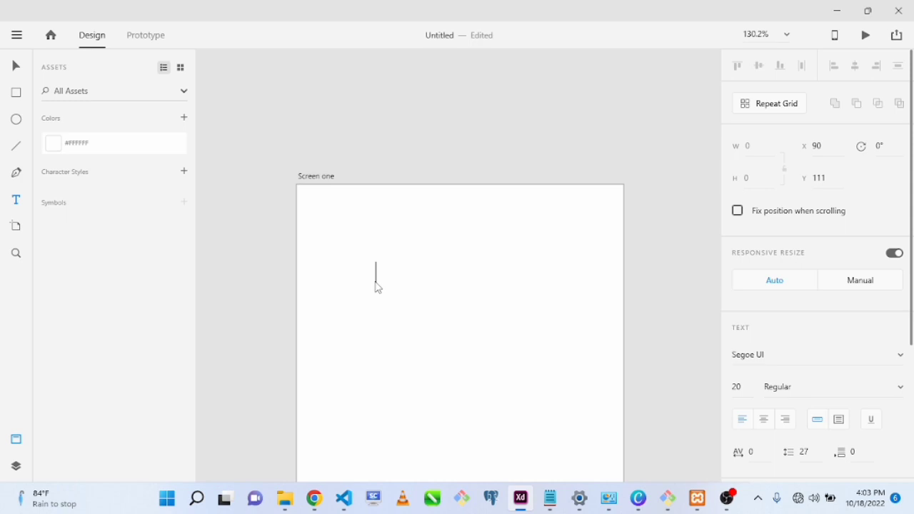
- Enter "what is my name?" in the empty text object and erase the text again
text(what is my n)
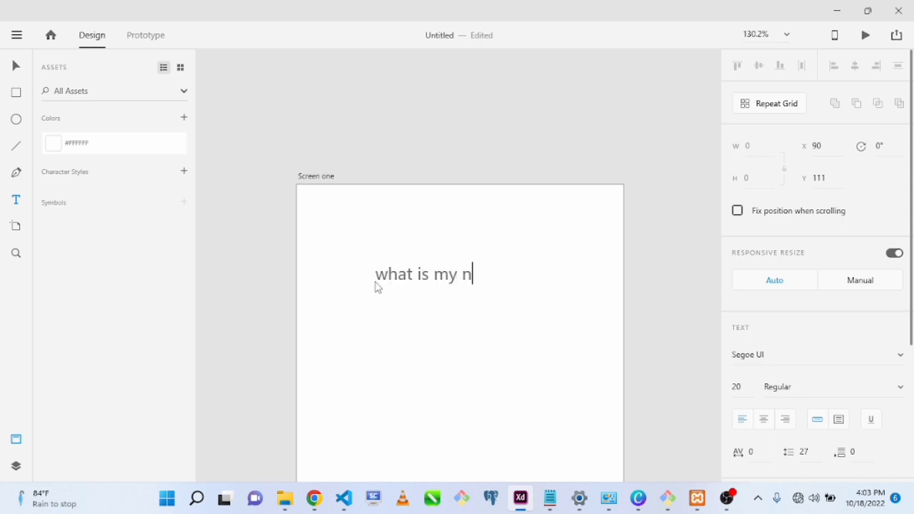
text(ame?)
key(ctrl+a)
key(BackSpace)
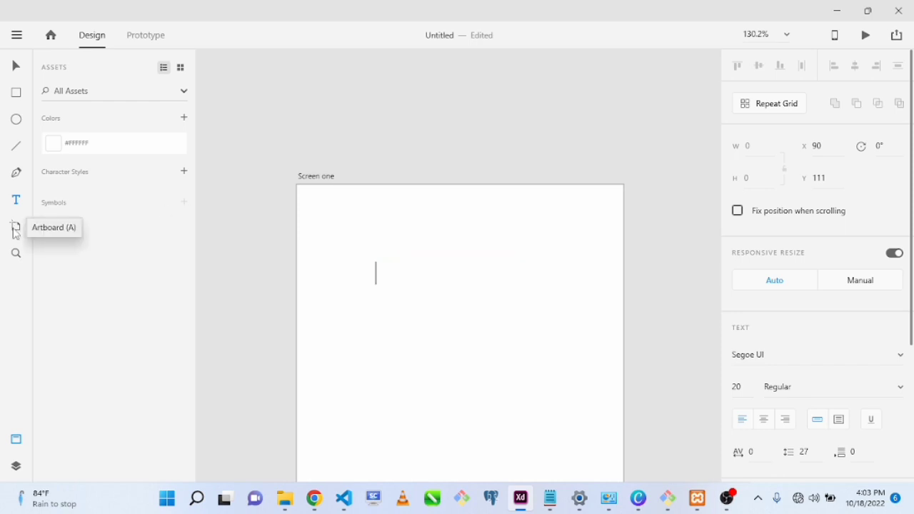
- Move the Screen one artboard up and to the left to X -29, Y -76 with the Artboard tool active
click(16, 227)
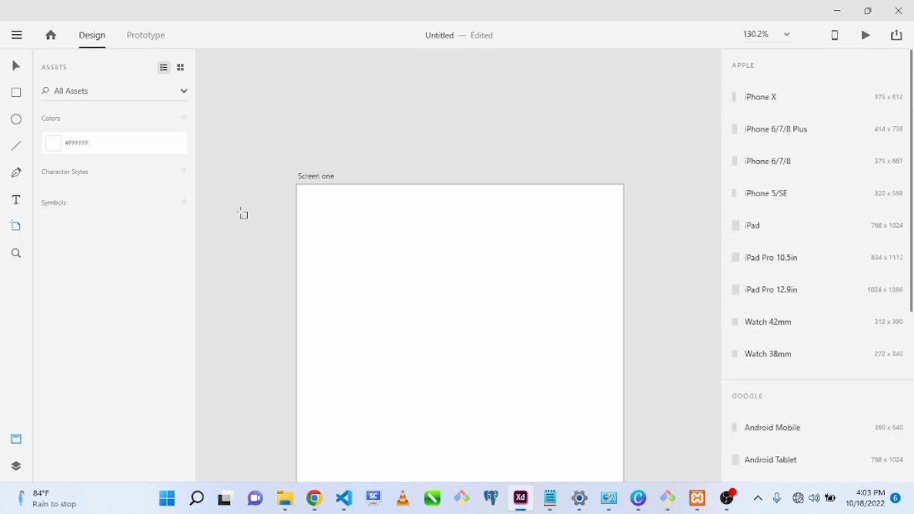
click(323, 179)
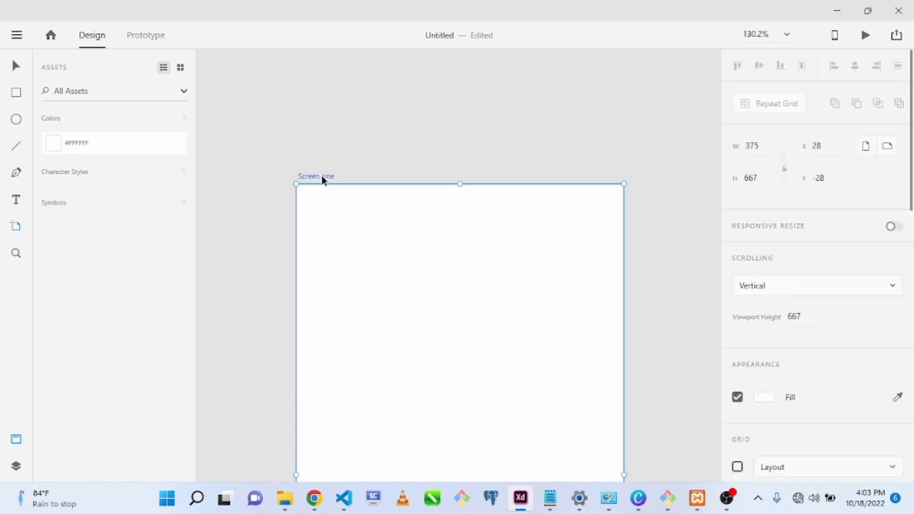
drag(323, 178, 274, 137)
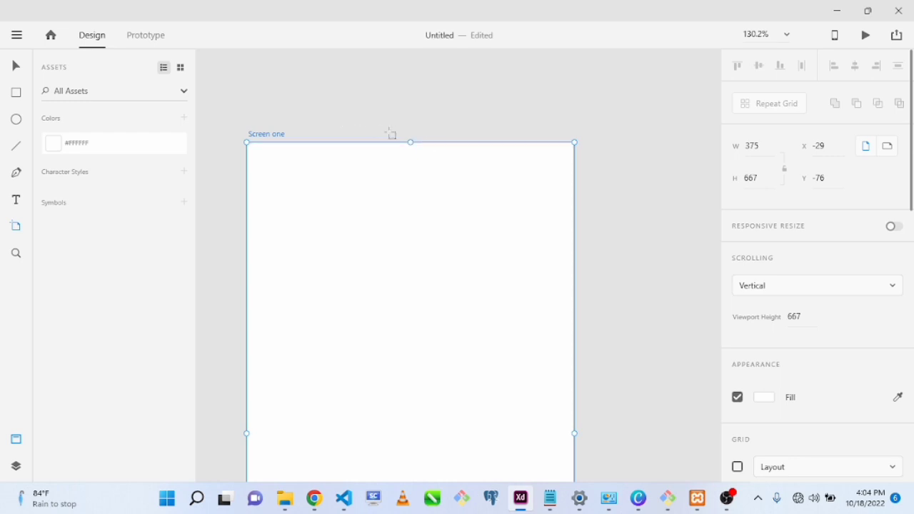
- Zoom the canvas to frame the whole Screen one artboard with free space beside it, and deselect the artboard
key(z)
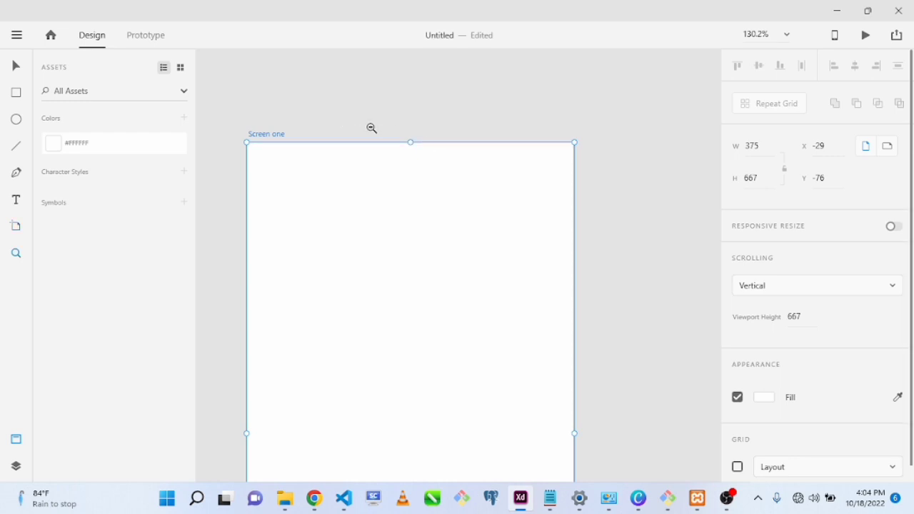
alt+click(372, 128)
alt+click(372, 128)
alt+click(372, 128)
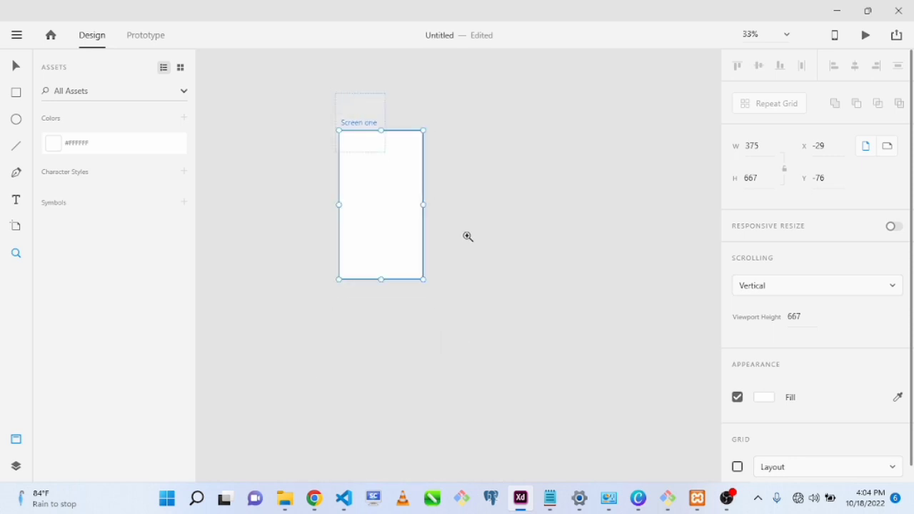
drag(468, 236, 561, 331)
drag(293, 123, 628, 402)
drag(286, 98, 669, 415)
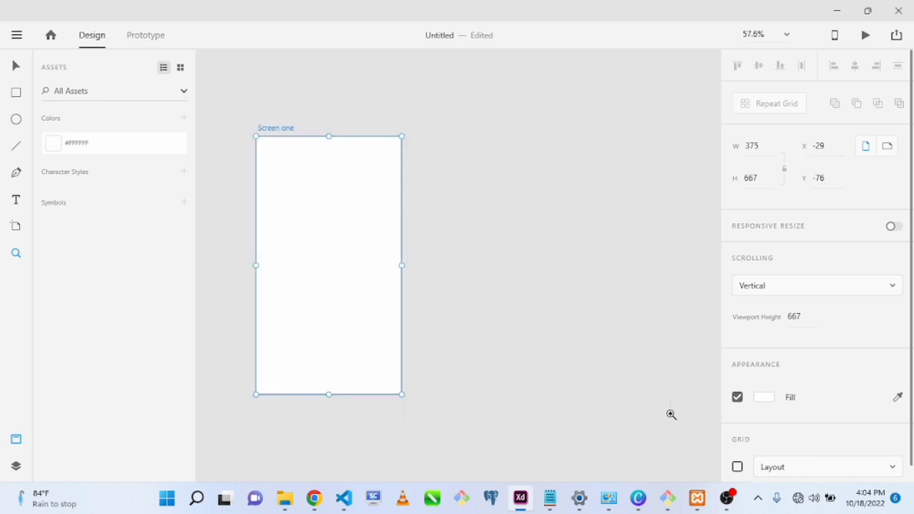
click(549, 174)
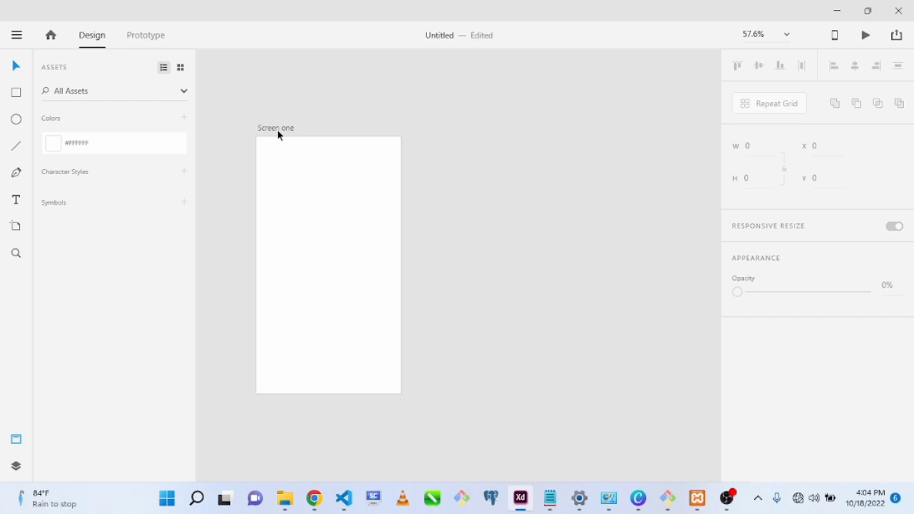
- Add an iPhone X artboard (375 × 812) and an iPhone 5/SE artboard (320 × 568) in a row beside Screen one
click(15, 227)
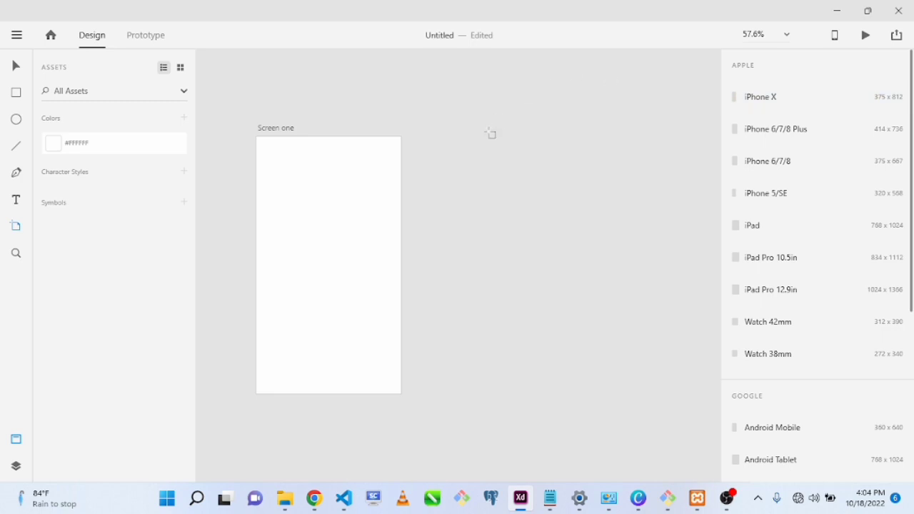
click(857, 100)
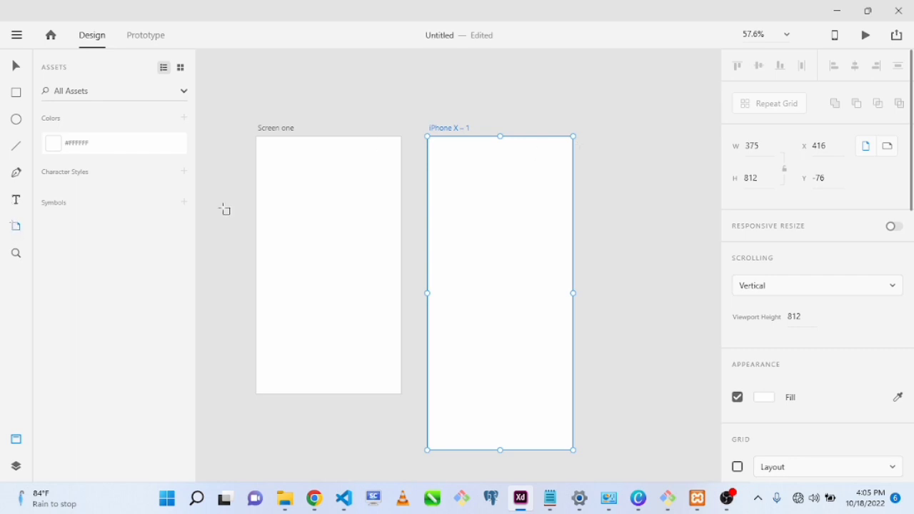
click(16, 227)
click(17, 65)
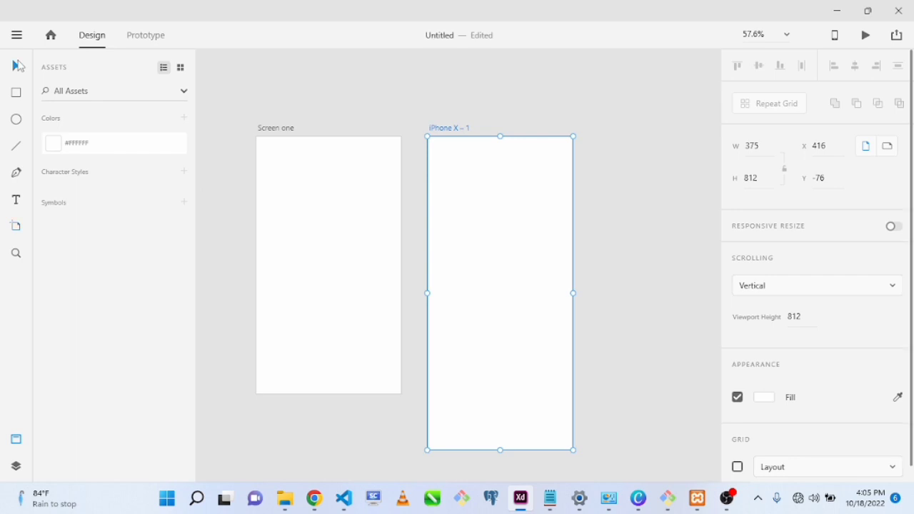
click(317, 71)
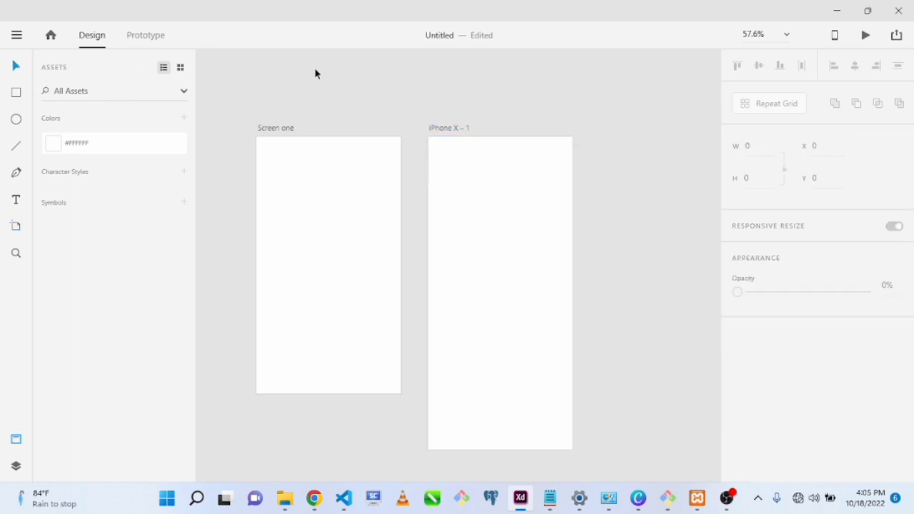
click(16, 227)
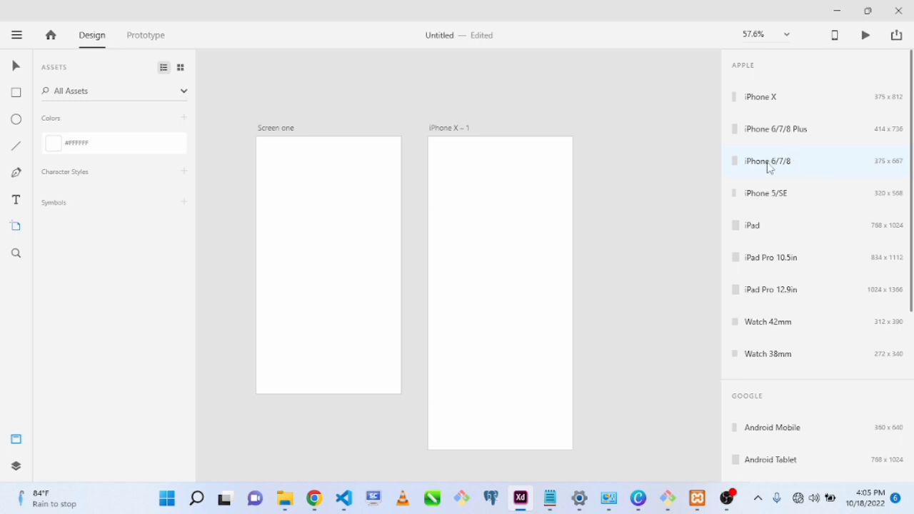
click(778, 193)
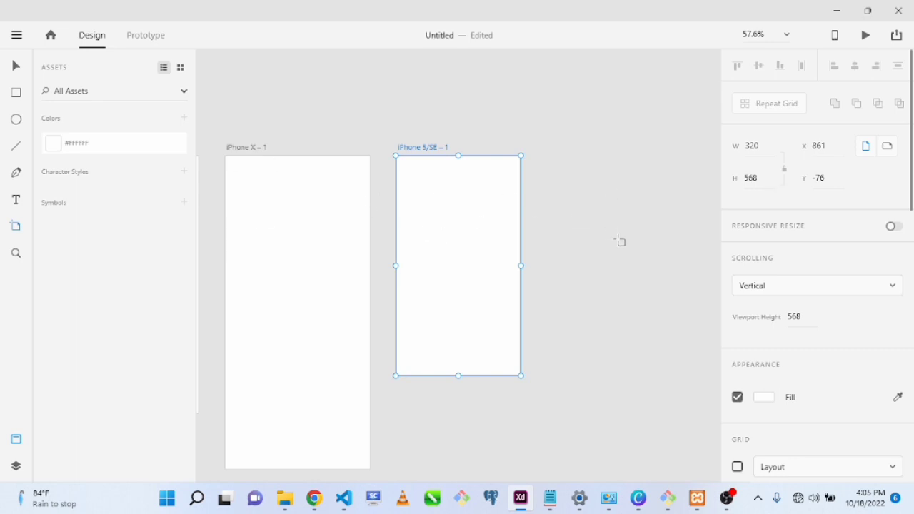
- Add an iPad Pro 12.9in artboard (1024 × 1366) beside the iPhone 5/SE artboard
key(z)
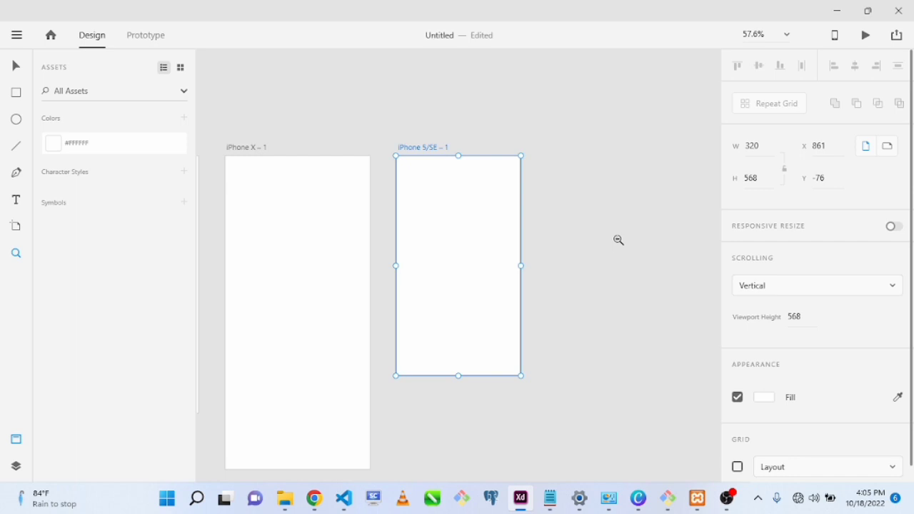
alt+click(618, 240)
alt+click(618, 239)
alt+click(618, 240)
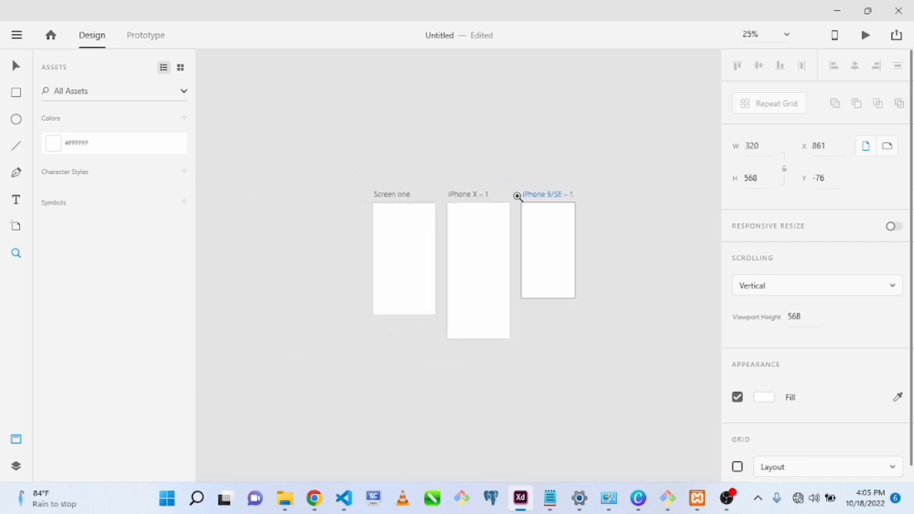
drag(355, 169, 622, 368)
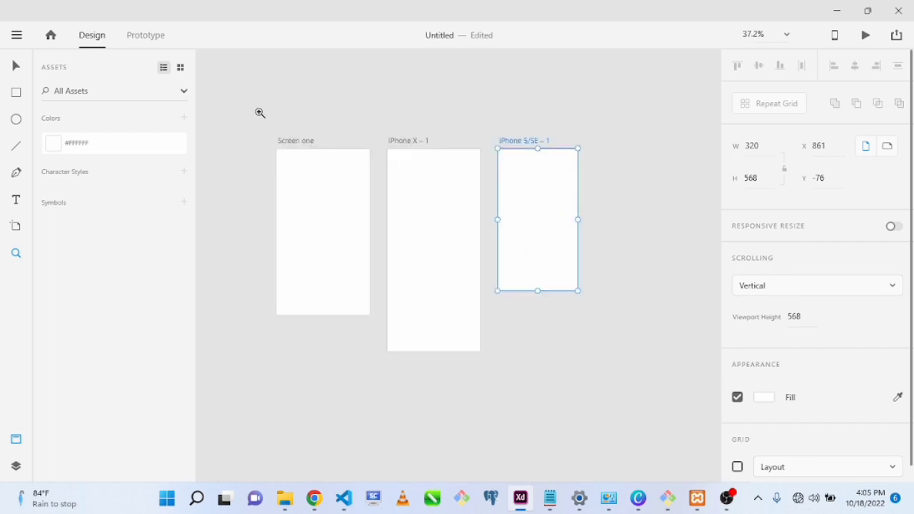
drag(260, 112, 595, 370)
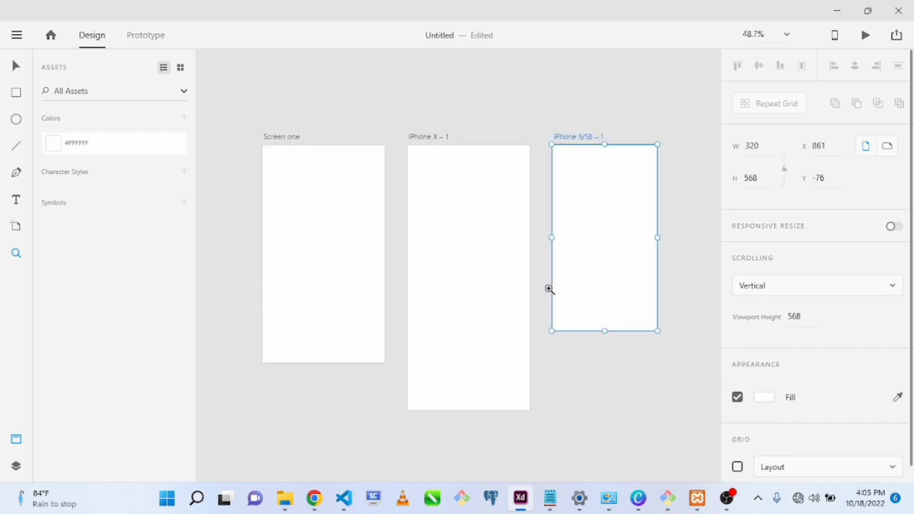
key(v)
click(218, 277)
click(16, 225)
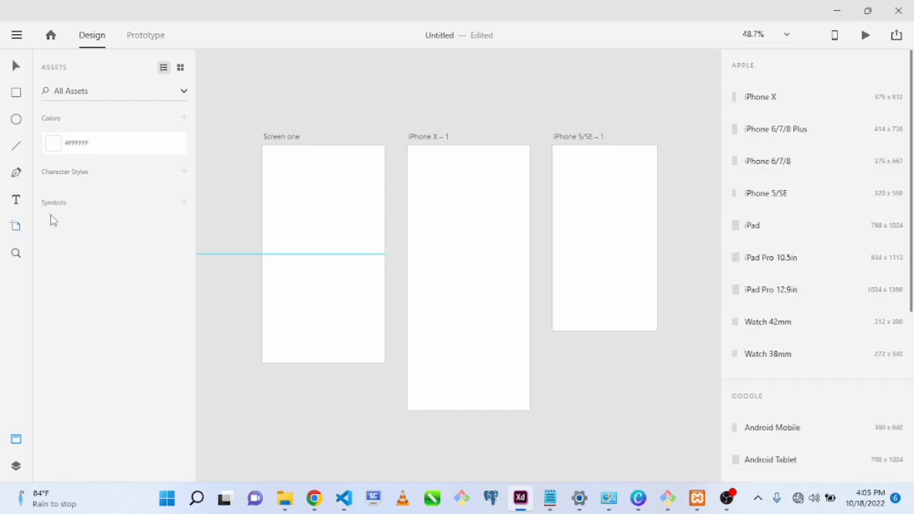
click(781, 293)
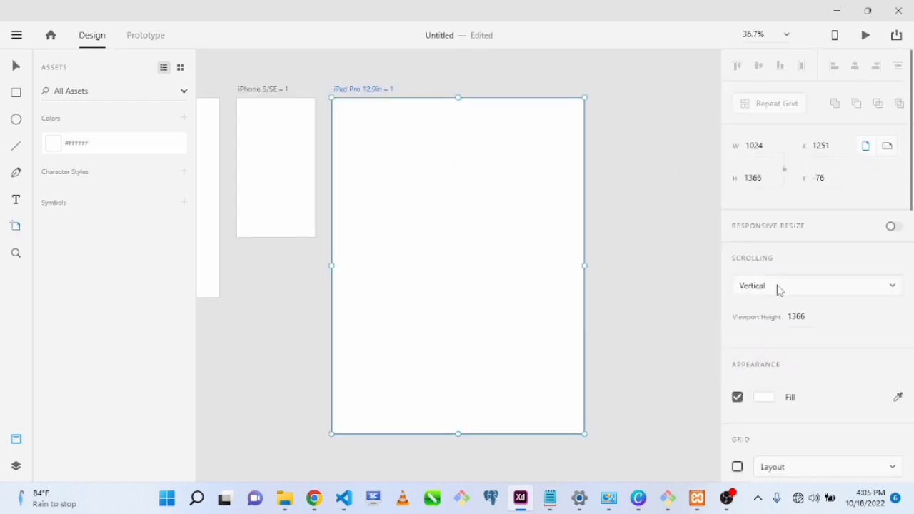
- Place a second iPad Pro 12.9in artboard on the canvas, undo it, and return to the Select tool
click(626, 167)
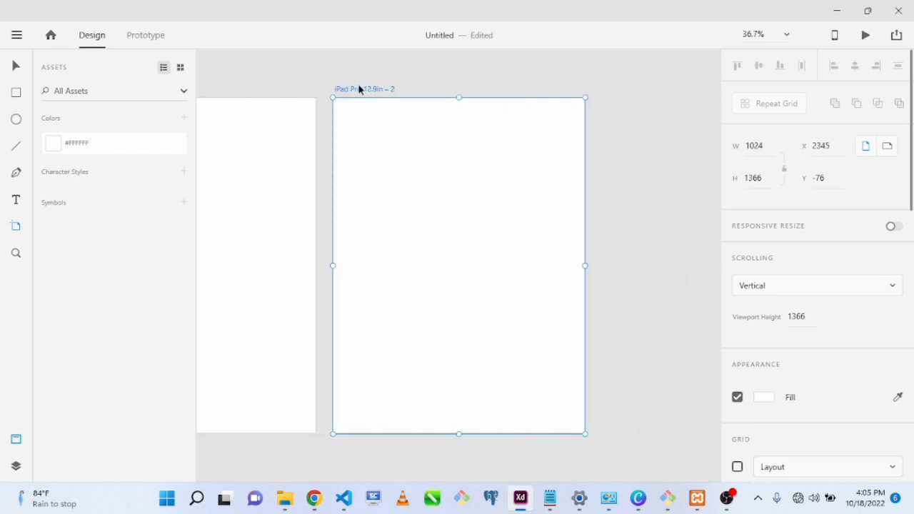
key(ctrl+z)
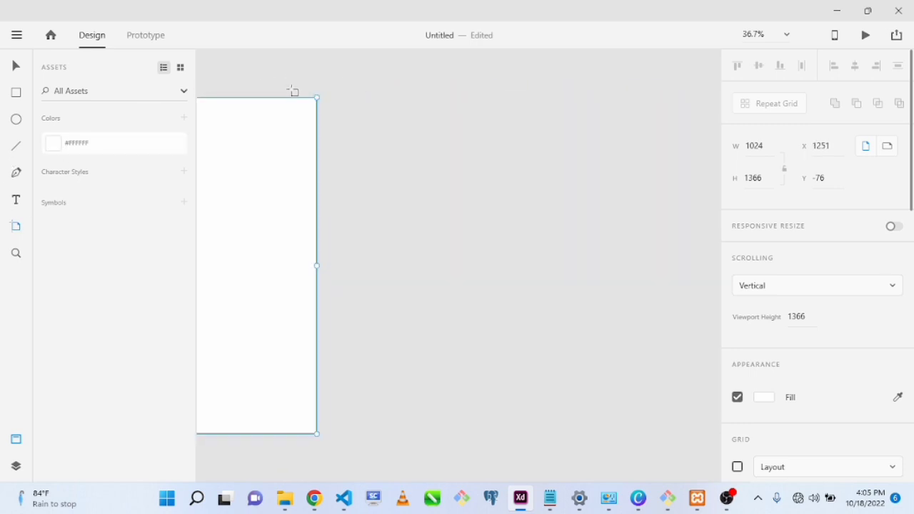
click(16, 66)
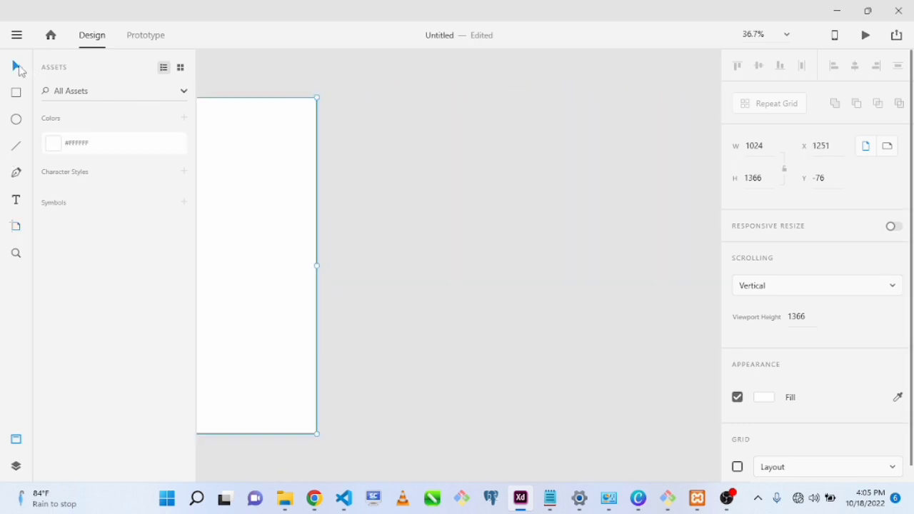
- Add a Surface Pro 3 artboard (1440 × 960) beside the iPad Pro 12.9in artboard
click(347, 104)
click(20, 230)
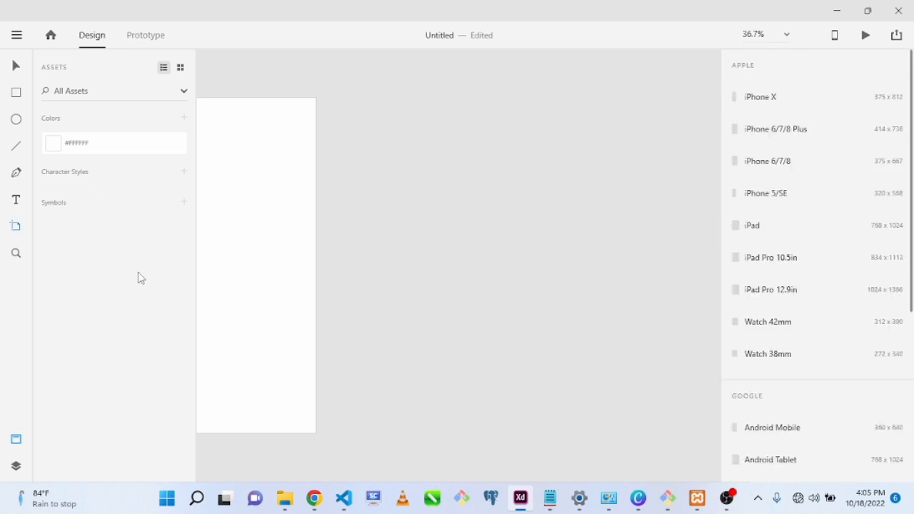
drag(913, 280, 913, 454)
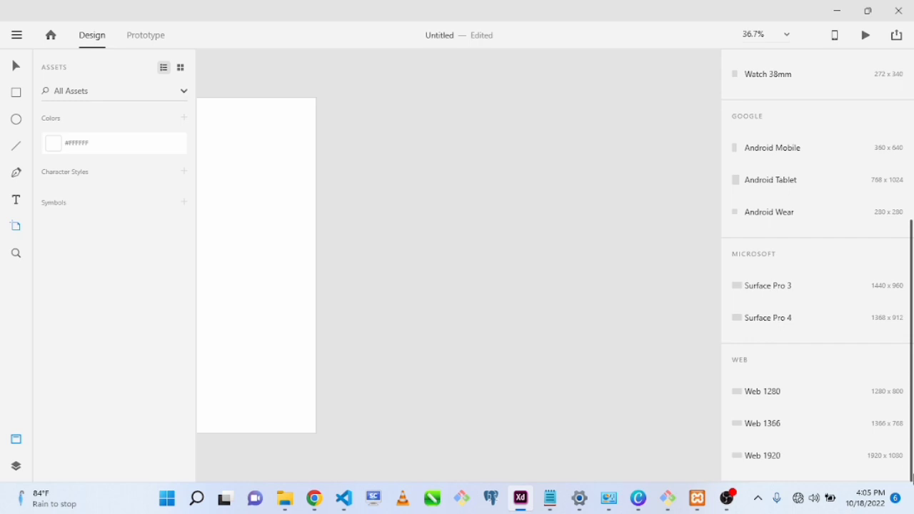
click(770, 283)
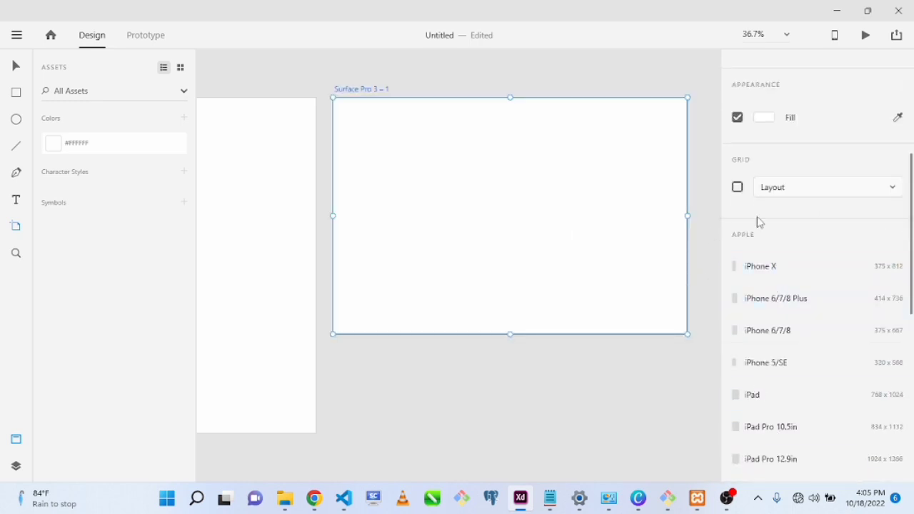
- Add a Web 1366 artboard (1366 × 768), and undo the additions of the Web, Surface Pro 3 and iPad Pro artboards
drag(912, 187, 912, 361)
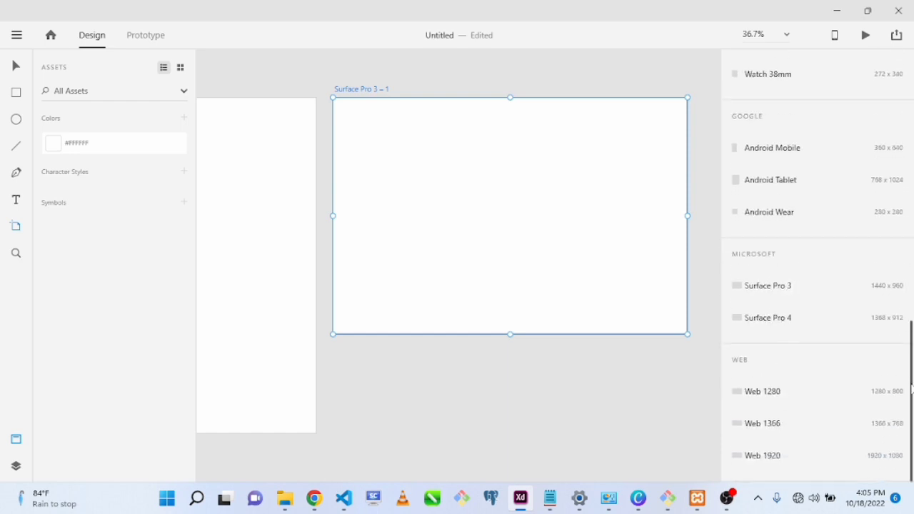
click(776, 429)
key(ctrl+z)
key(ctrl+z)
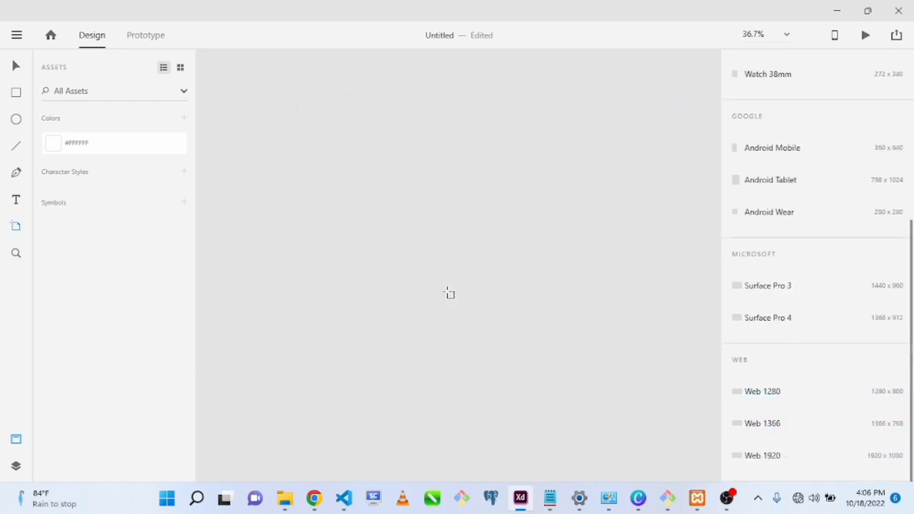
- Zoom the canvas to about 22% so that Screen one and both iPhone artboards are in view
key(z)
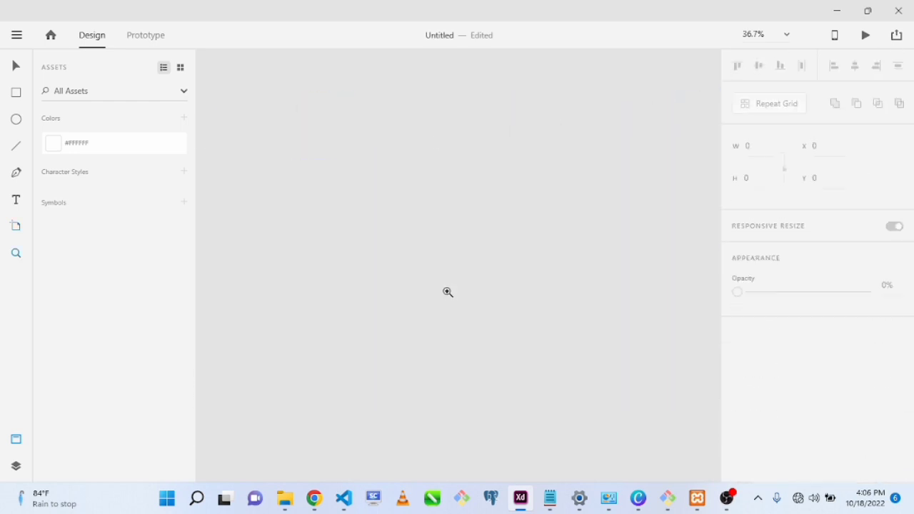
alt+click(448, 292)
alt+click(448, 292)
drag(349, 263, 454, 336)
drag(333, 149, 505, 311)
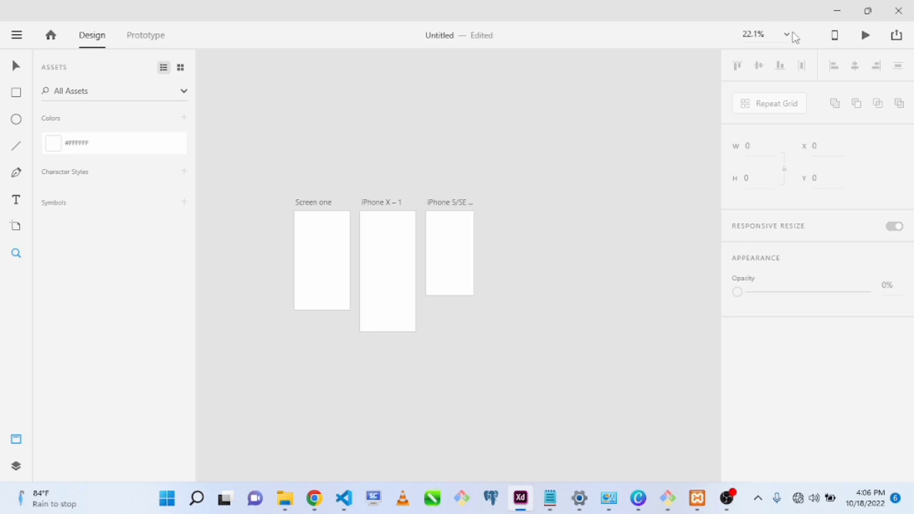
- Set the canvas zoom to 100%, and zoom to fit all artboards
click(790, 34)
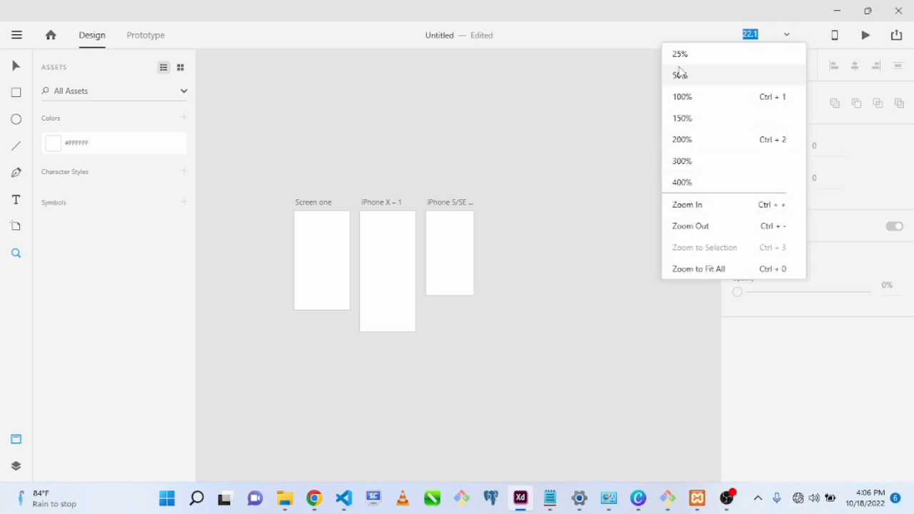
click(684, 97)
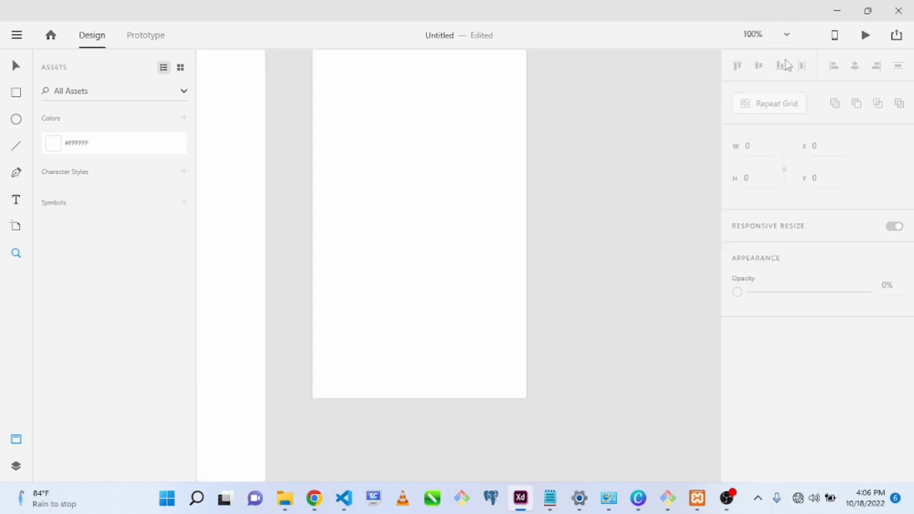
click(787, 40)
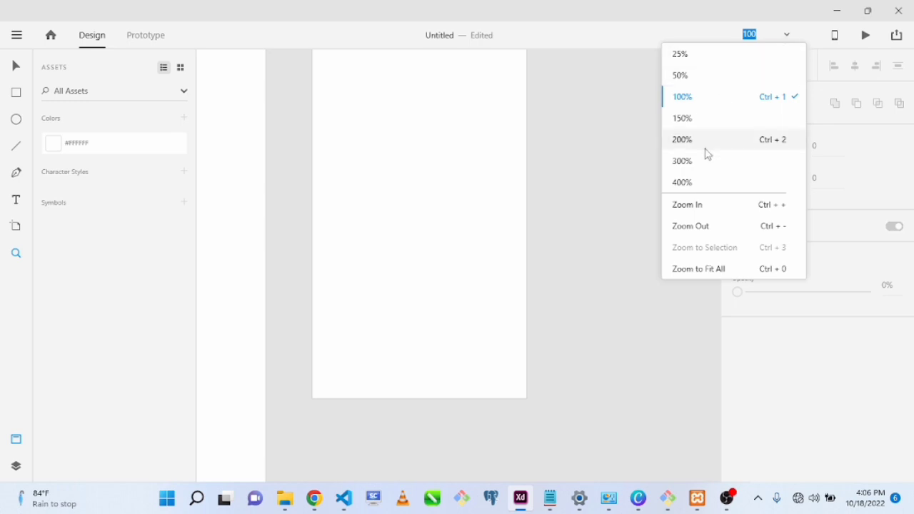
click(704, 271)
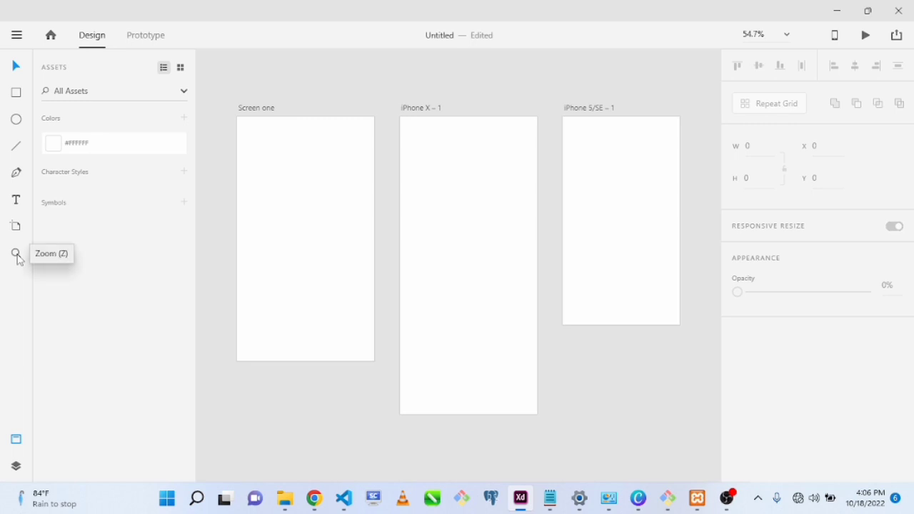
- Switch to the Zoom tool, and toggle the display of the document's assets off and on again
click(16, 255)
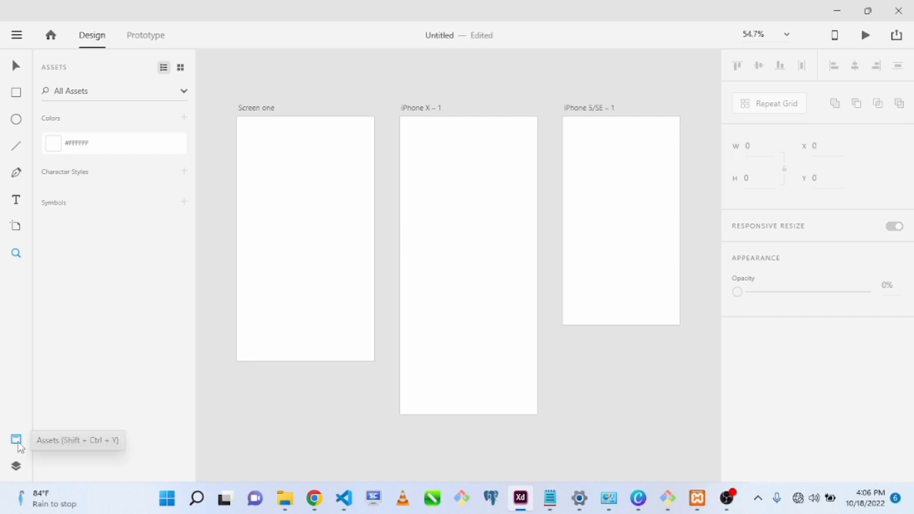
click(19, 446)
click(19, 445)
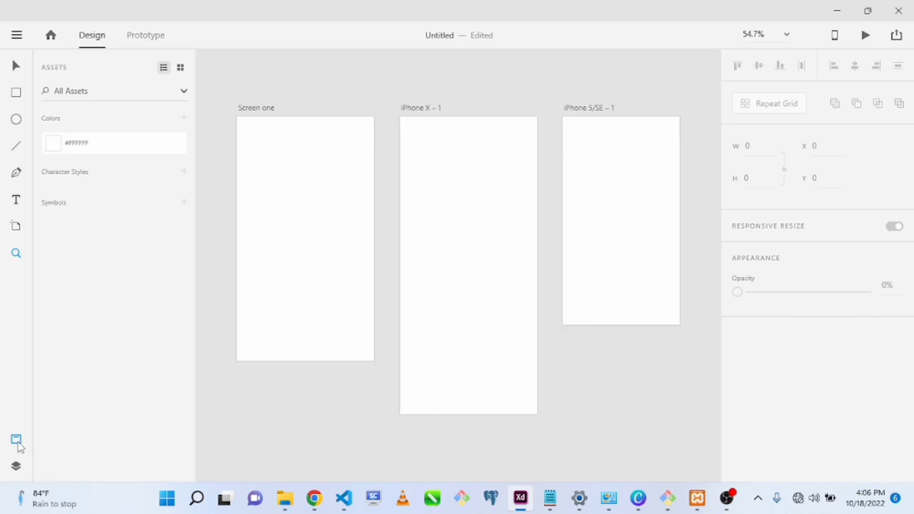